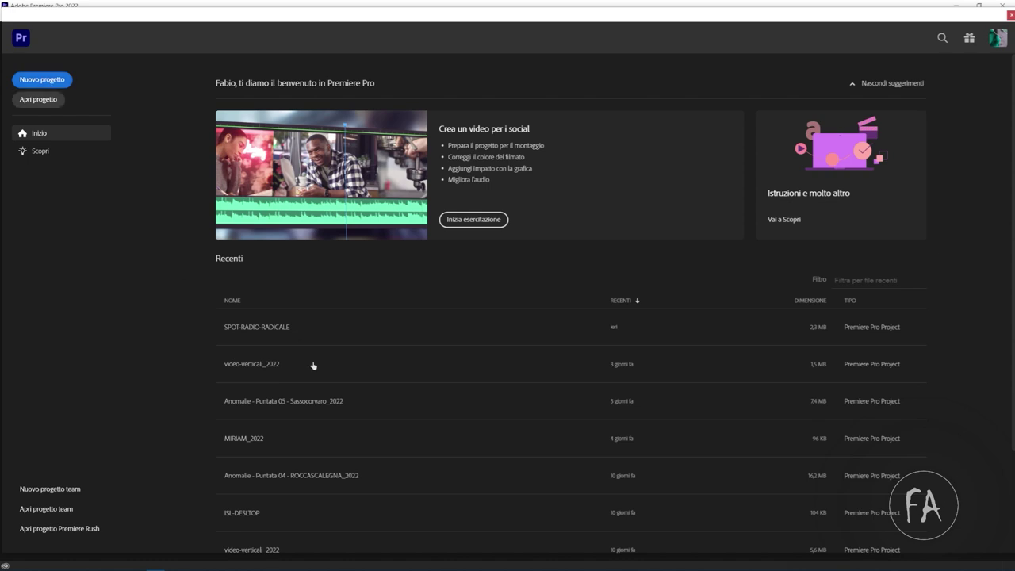
# - Start a new project and show the list of recent project save locations
pyautogui.click(47, 84)
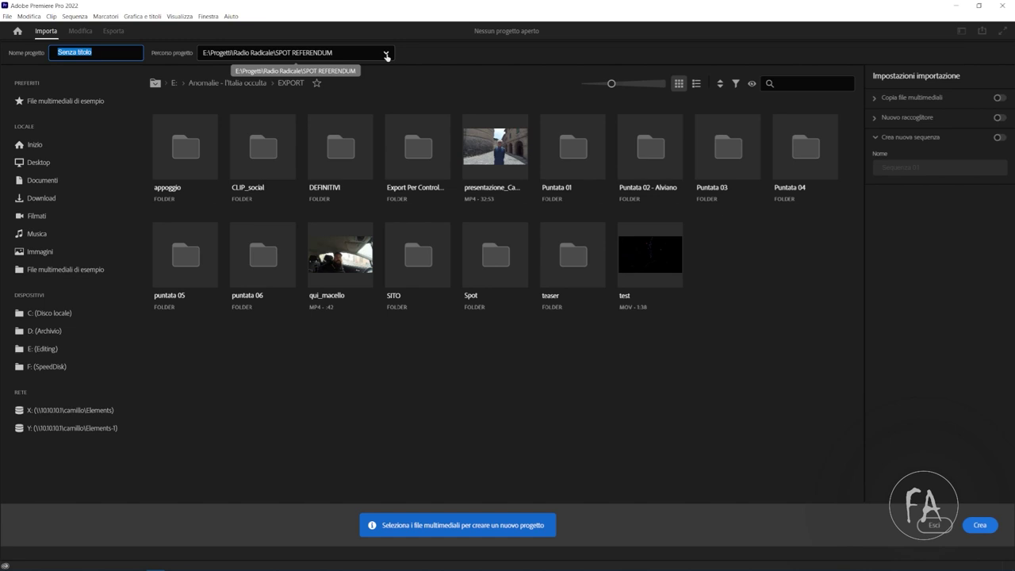
pyautogui.click(386, 55)
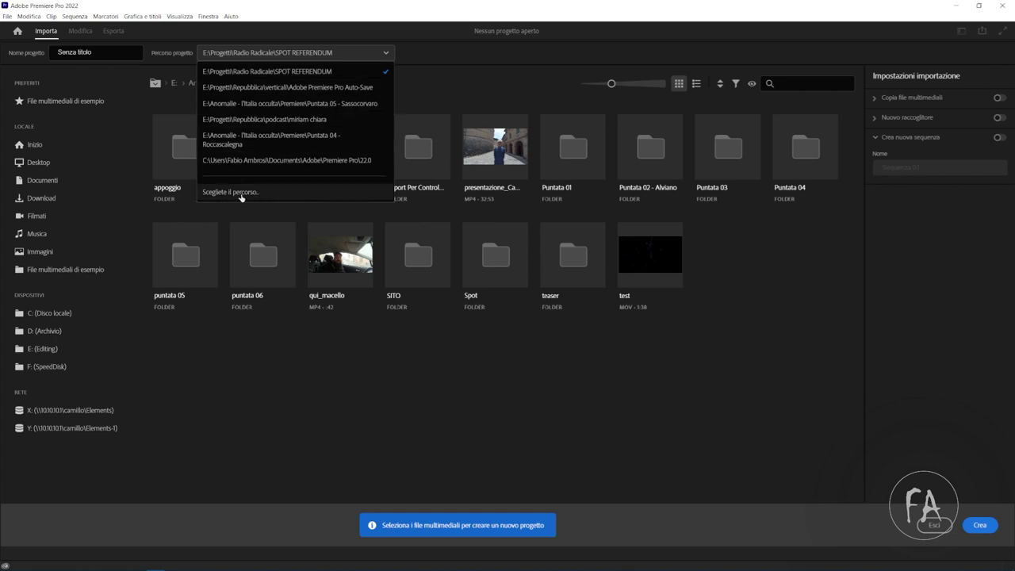
# - Close the location list, keeping E:\Progetti\Radio Radicale\SPOT REFERENDUM as the save path
pyautogui.click(391, 369)
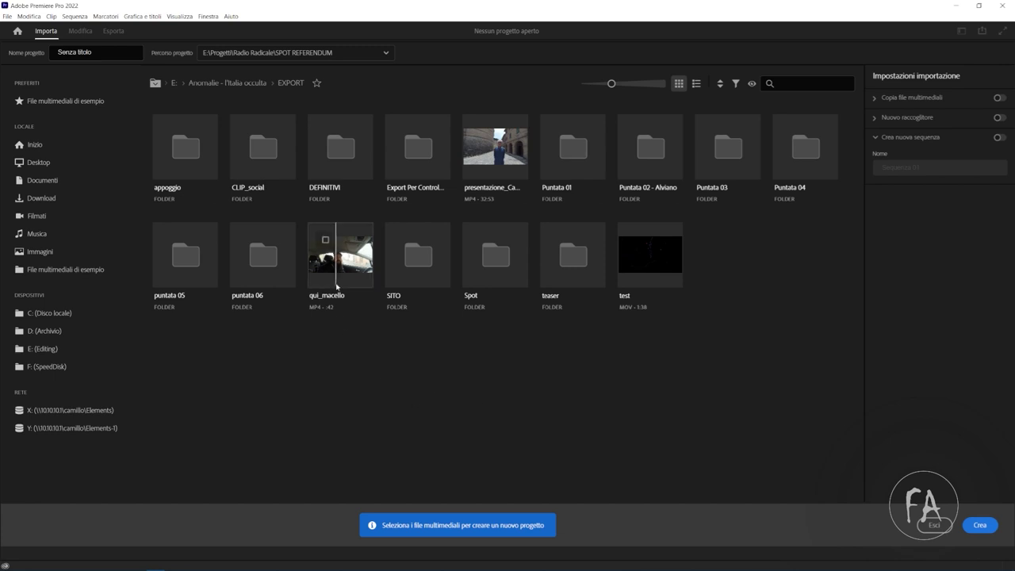
# - Mark the qui_macello and presentazione clips for import and name the project DEMO
pyautogui.click(325, 239)
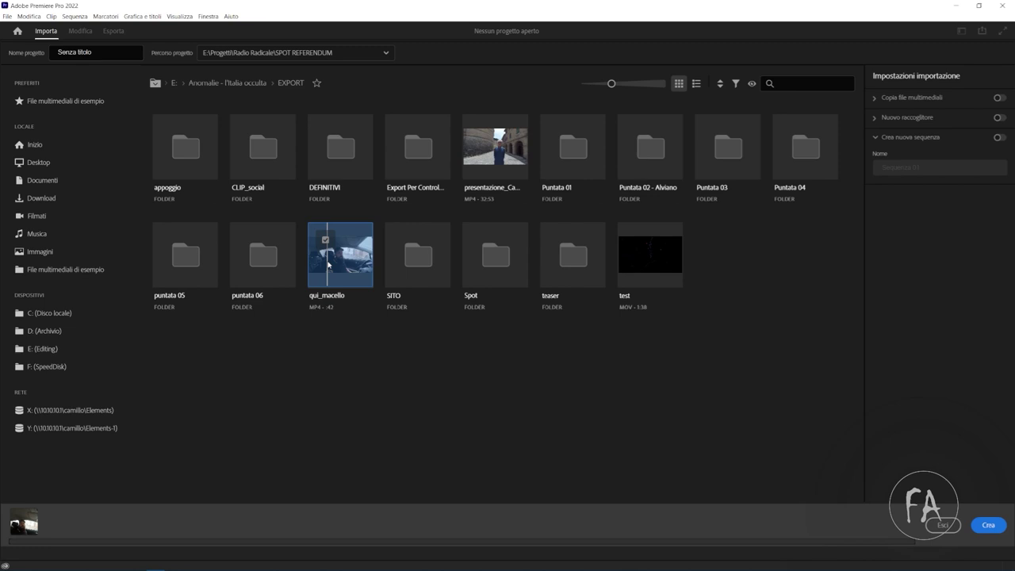
pyautogui.click(481, 132)
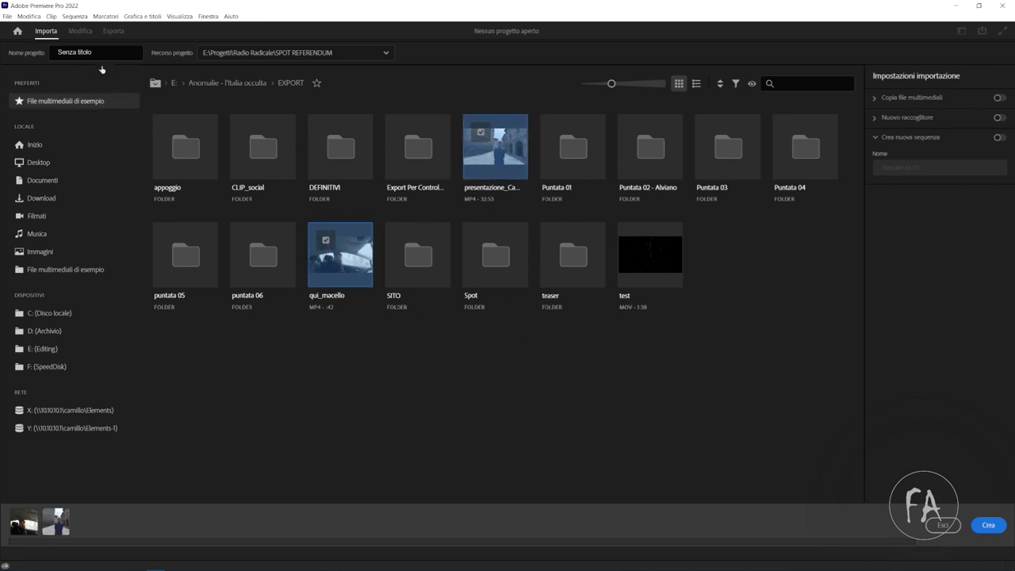
pyautogui.click(100, 51)
pyautogui.write('DEMO')
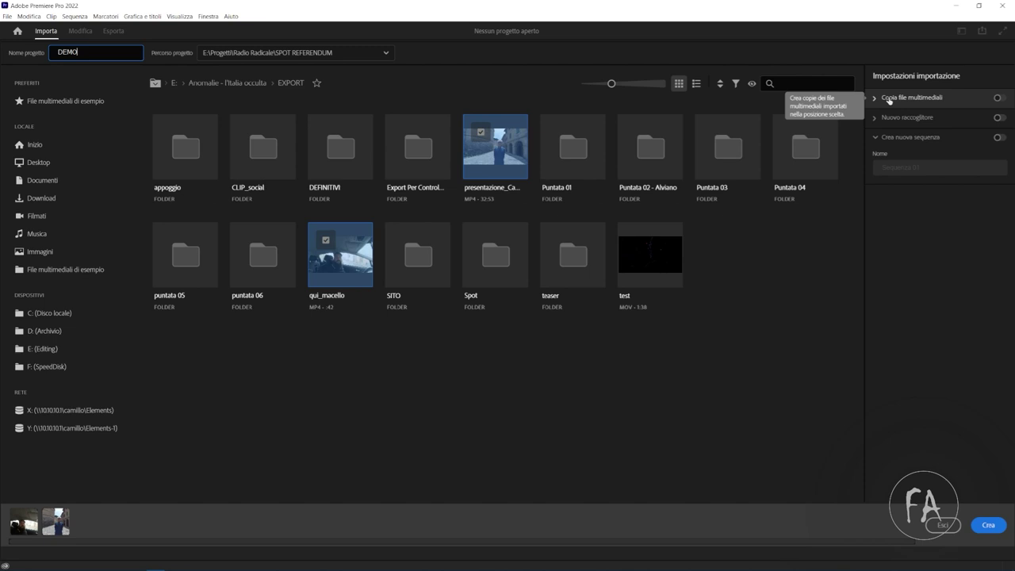
pyautogui.click(386, 53)
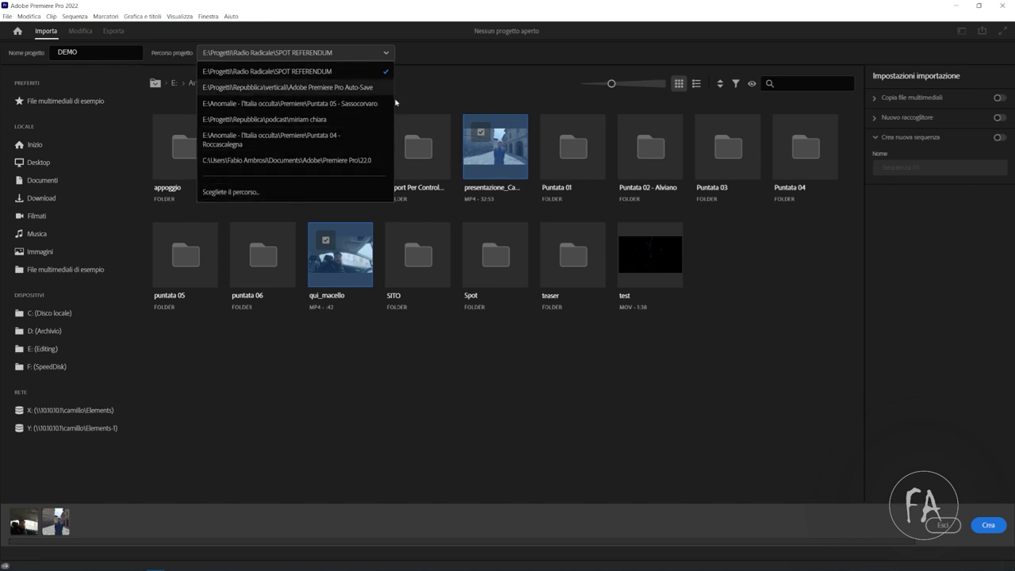
pyautogui.click(634, 346)
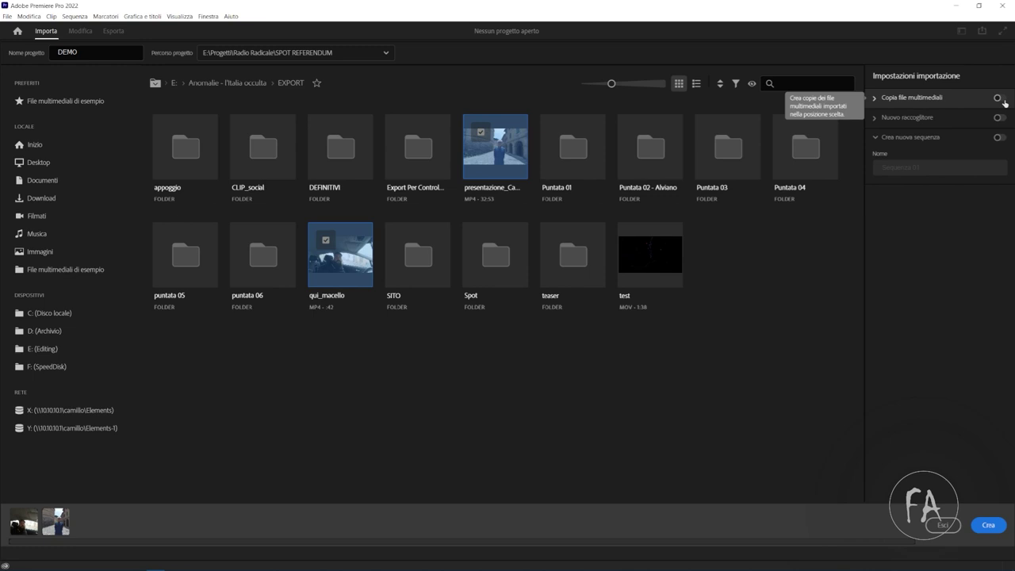
# - Enable importing into a new bin named 'RACCOGLITORE - DEMO'
pyautogui.click(996, 118)
pyautogui.click(875, 118)
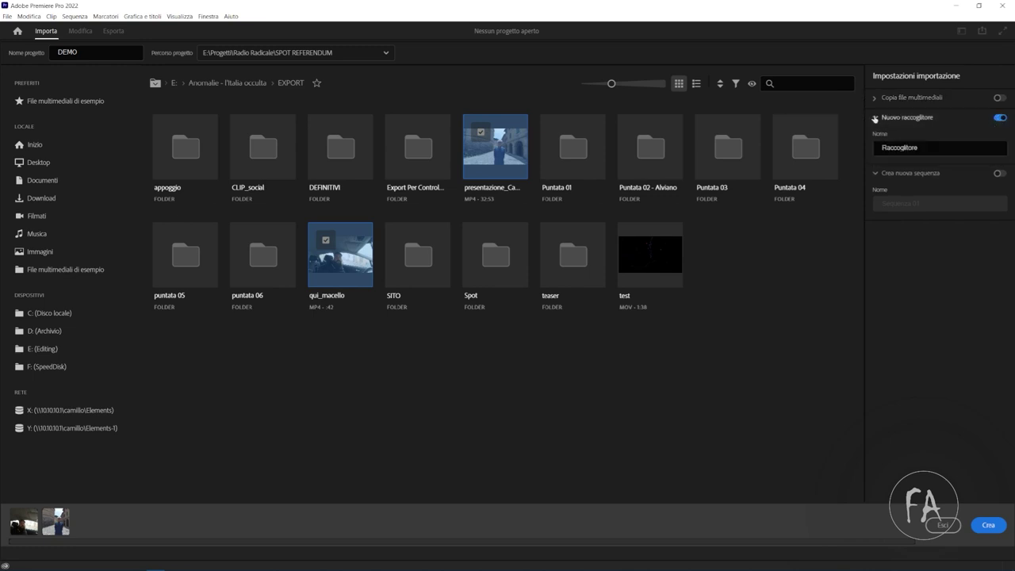
pyautogui.click(962, 148)
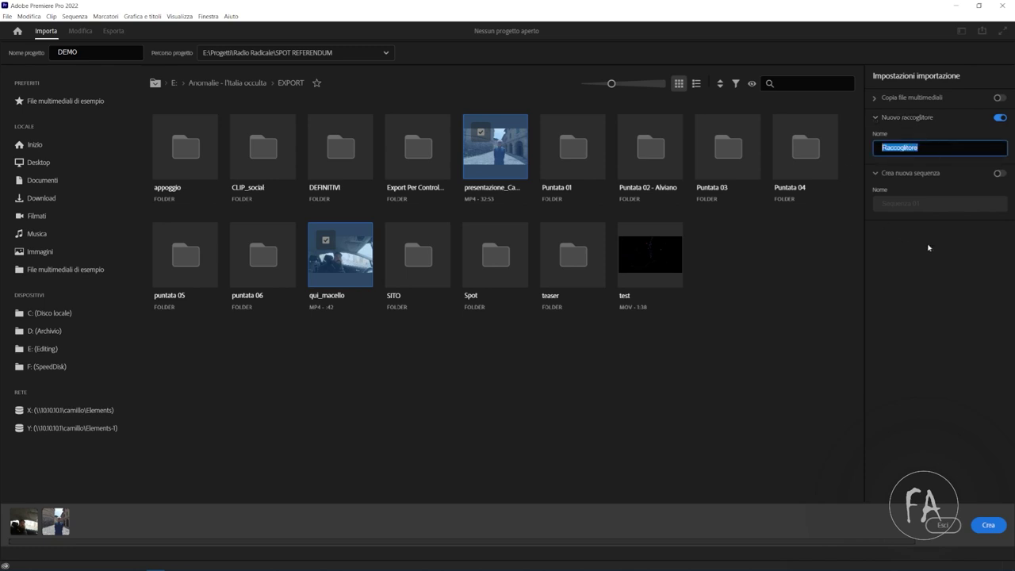
pyautogui.write('RACCOGLITORE - DEMO')
pyautogui.press('Return')
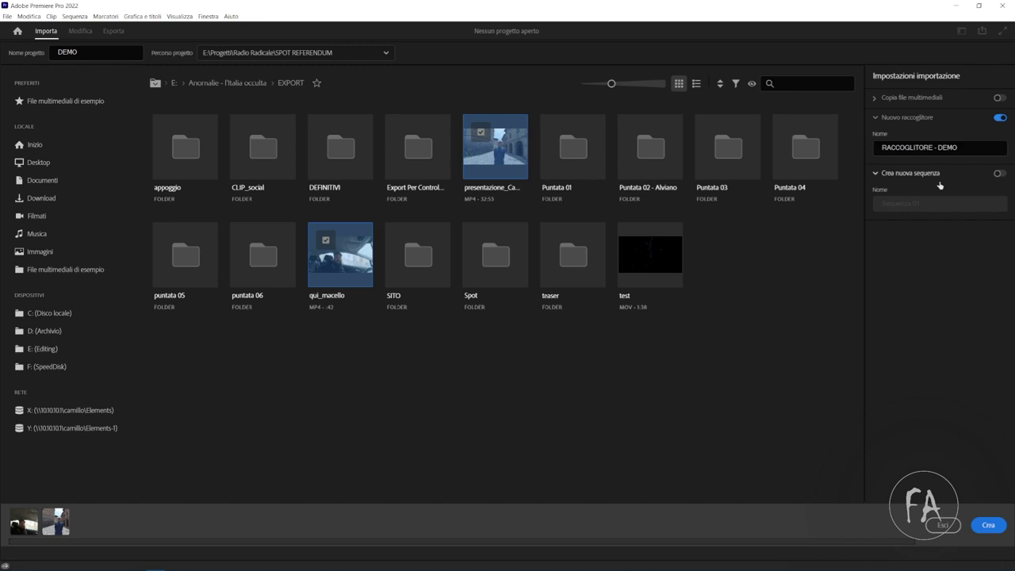
# - Enable creating a new sequence named 'SEQUENZA DEMO'
pyautogui.click(997, 174)
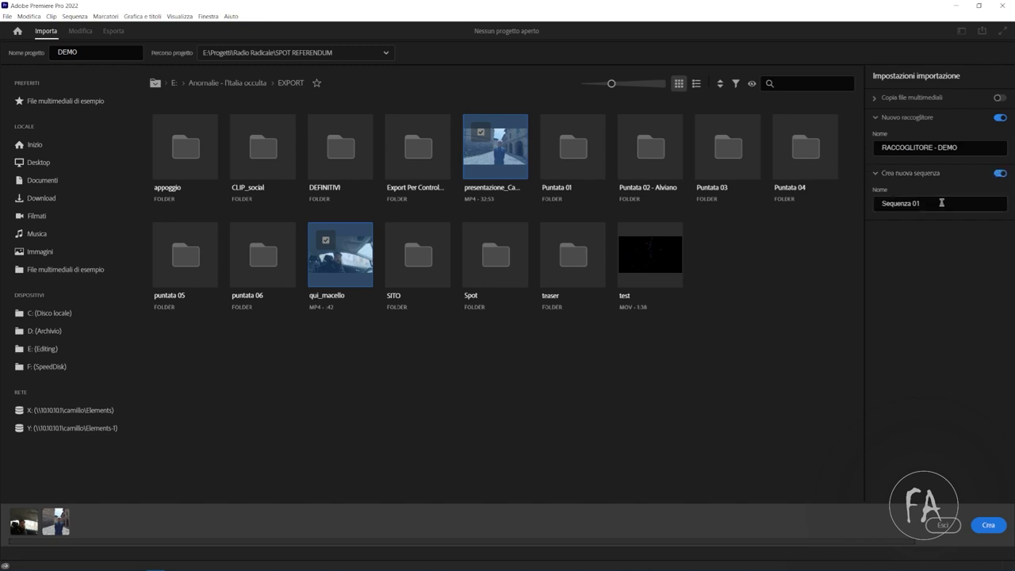
pyautogui.moveTo(938, 203); pyautogui.dragTo(872, 201)
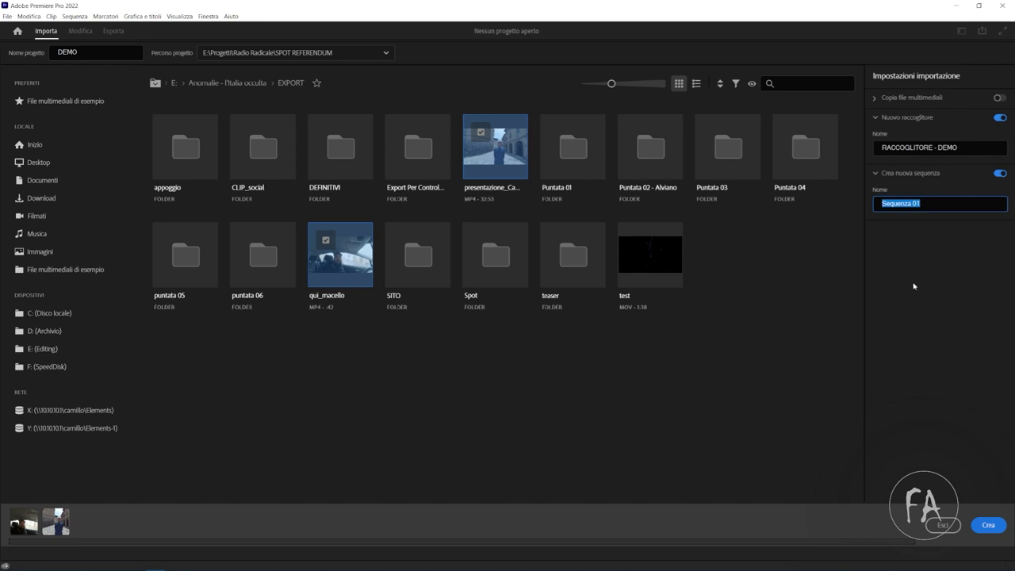
pyautogui.write('SEQUENZA DEMO')
pyautogui.click(941, 302)
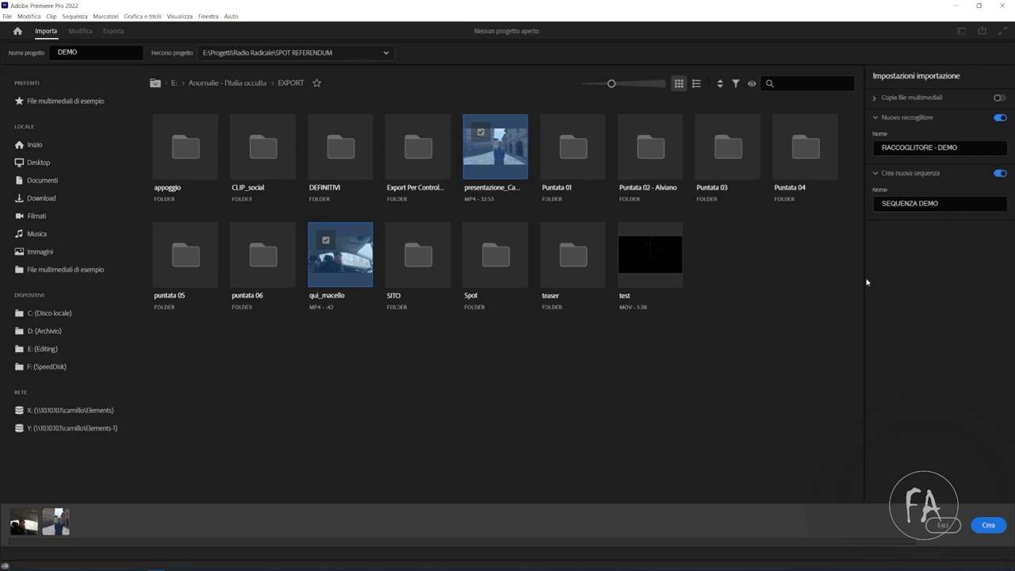
# - Create the DEMO project and inspect the presentazione and qui_macello.MP4 clips in RACCOGLITORE - DEMO
pyautogui.click(990, 525)
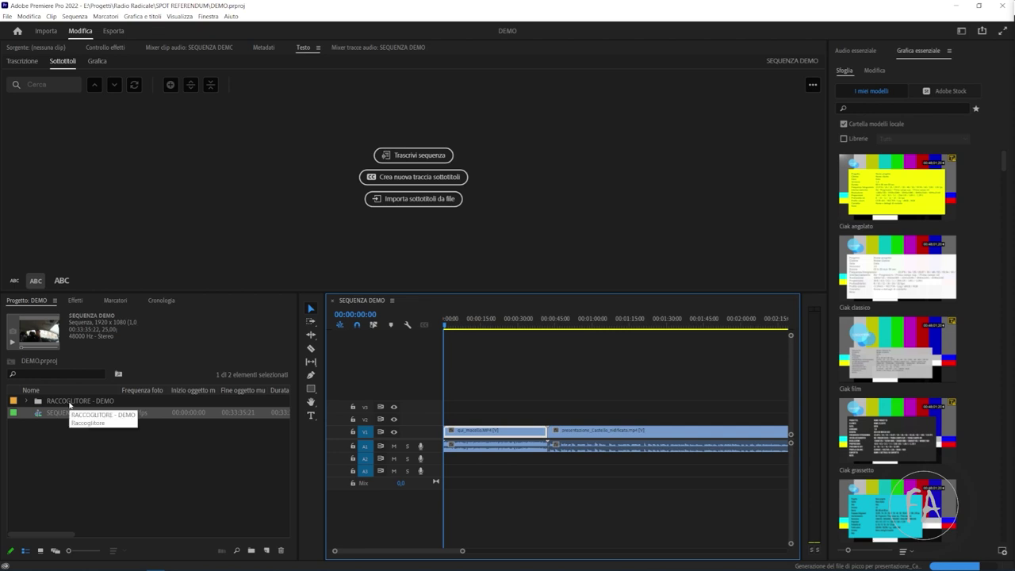
pyautogui.click(69, 403)
pyautogui.click(26, 400)
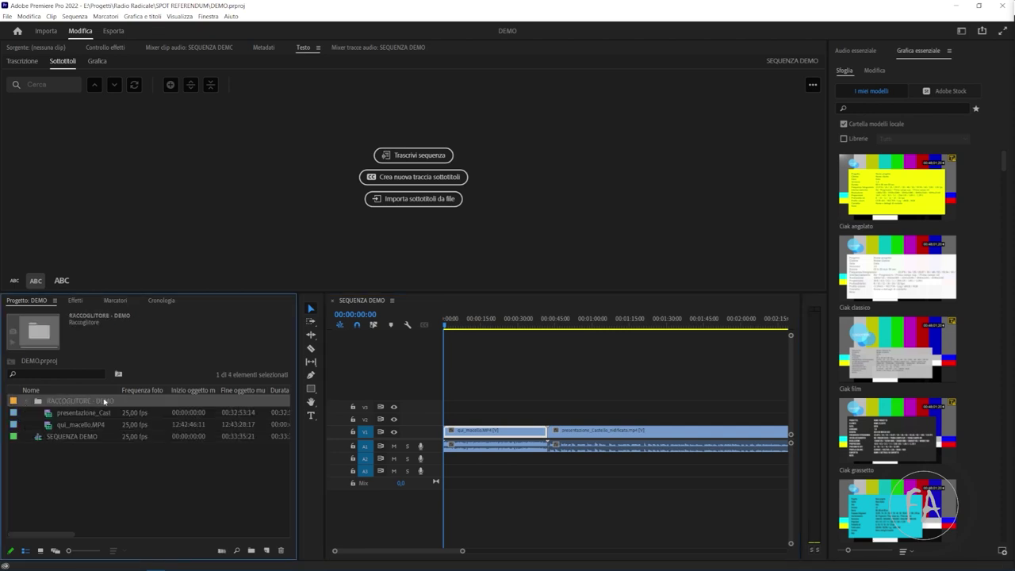
pyautogui.click(93, 416)
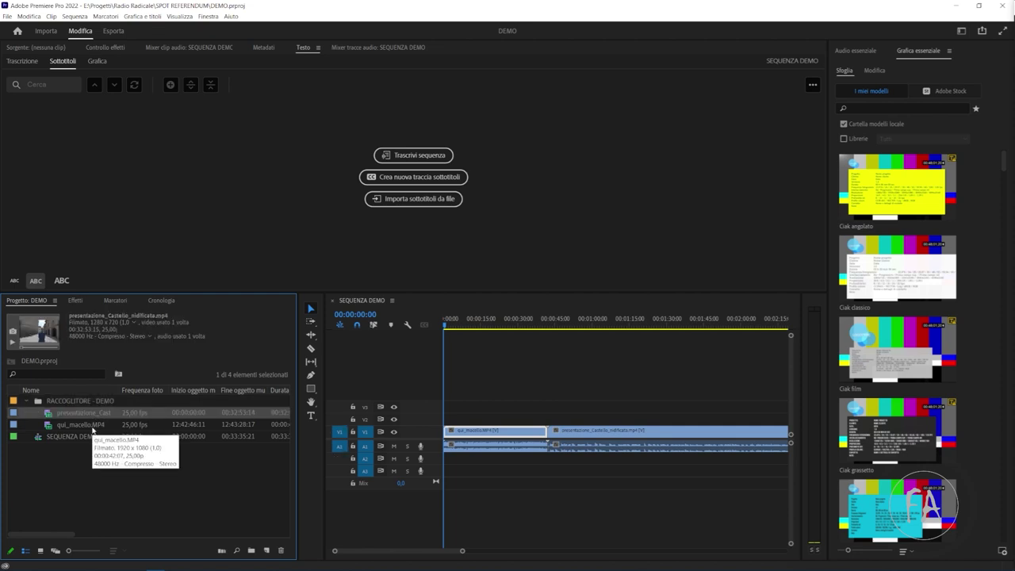
pyautogui.click(92, 426)
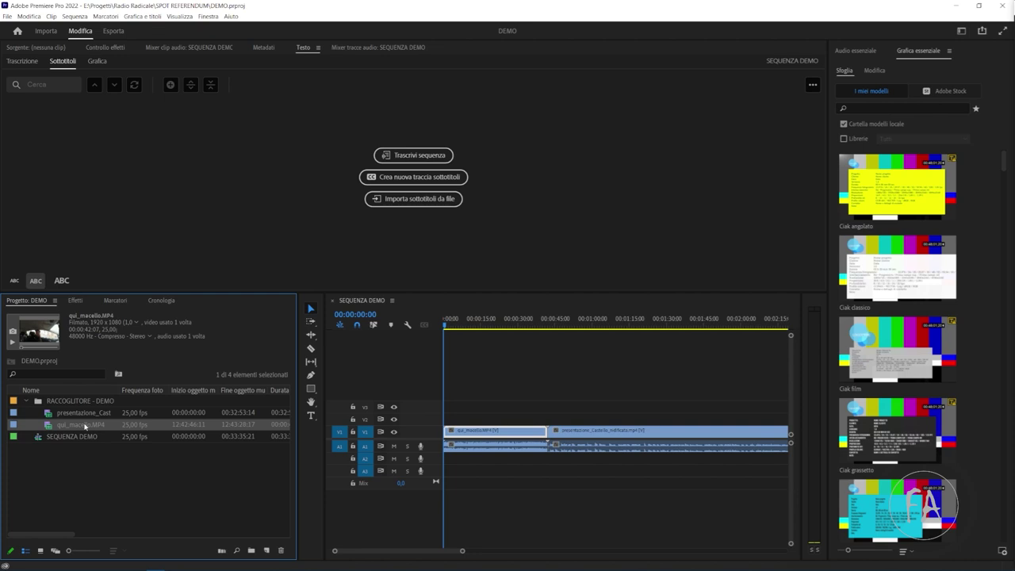
pyautogui.click(87, 453)
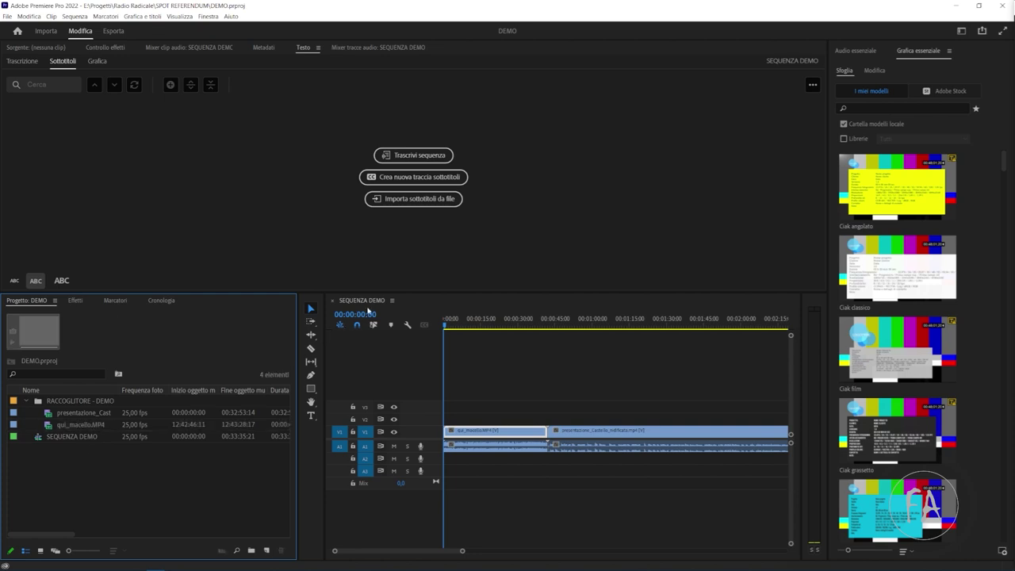
# - Zoom out the SEQUENZA DEMO timeline to show the whole sequence and marquee-select its clips
pyautogui.click(611, 387)
pyautogui.press('-')
pyautogui.press('-')
pyautogui.press('-')
pyautogui.press('-')
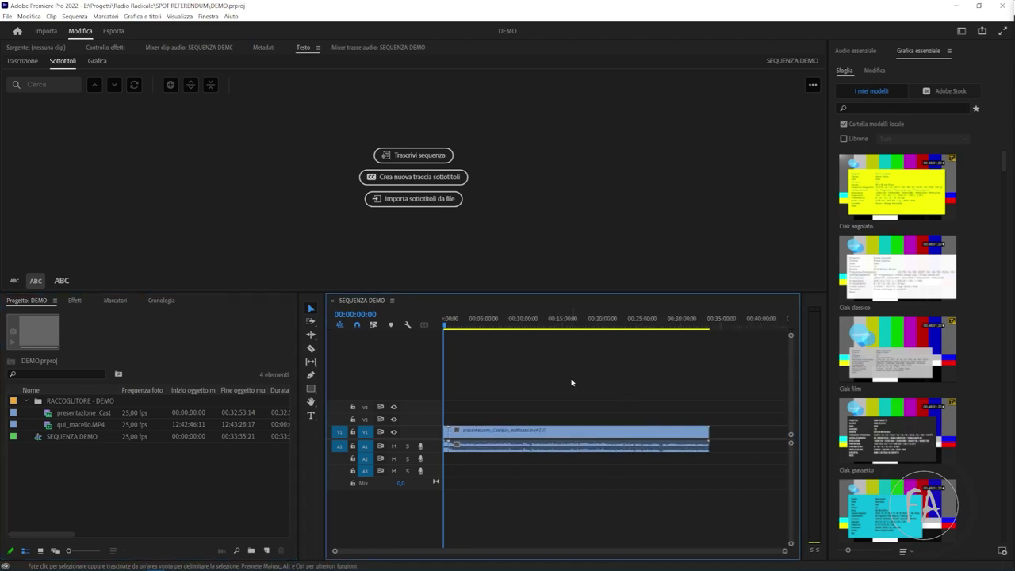
pyautogui.moveTo(580, 382); pyautogui.dragTo(468, 456)
pyautogui.moveTo(539, 400); pyautogui.dragTo(446, 474)
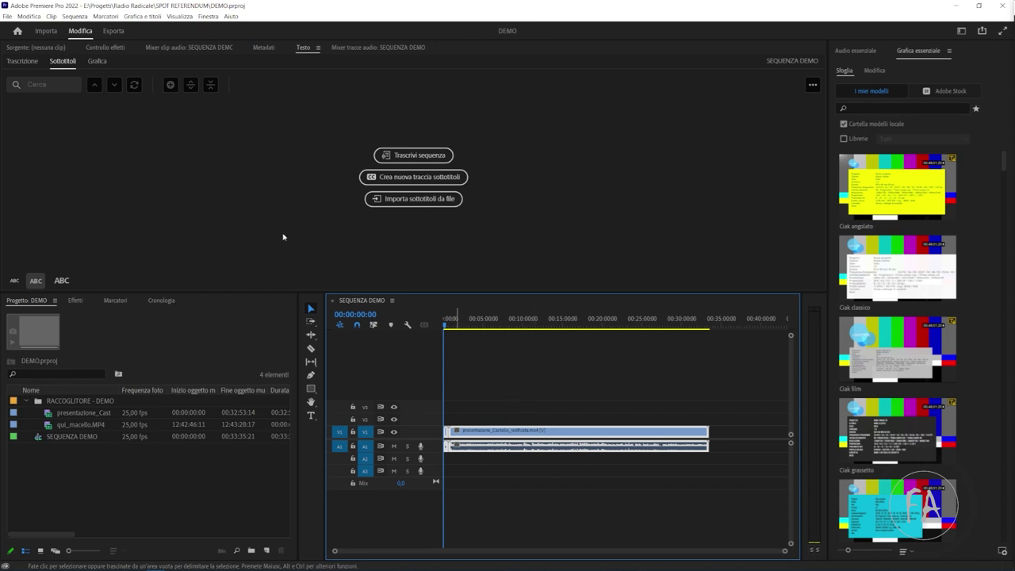
pyautogui.click(17, 31)
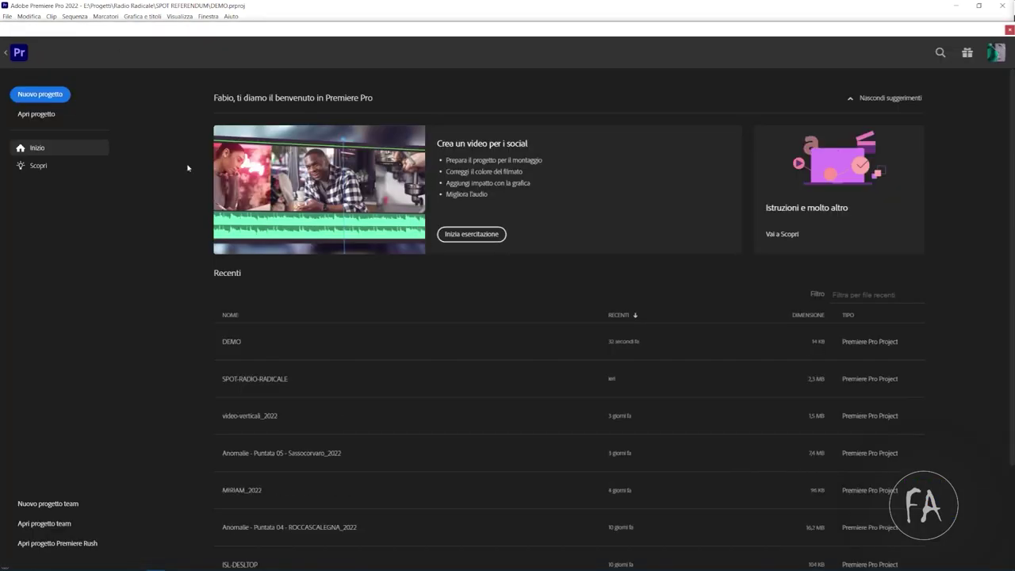
pyautogui.click(49, 94)
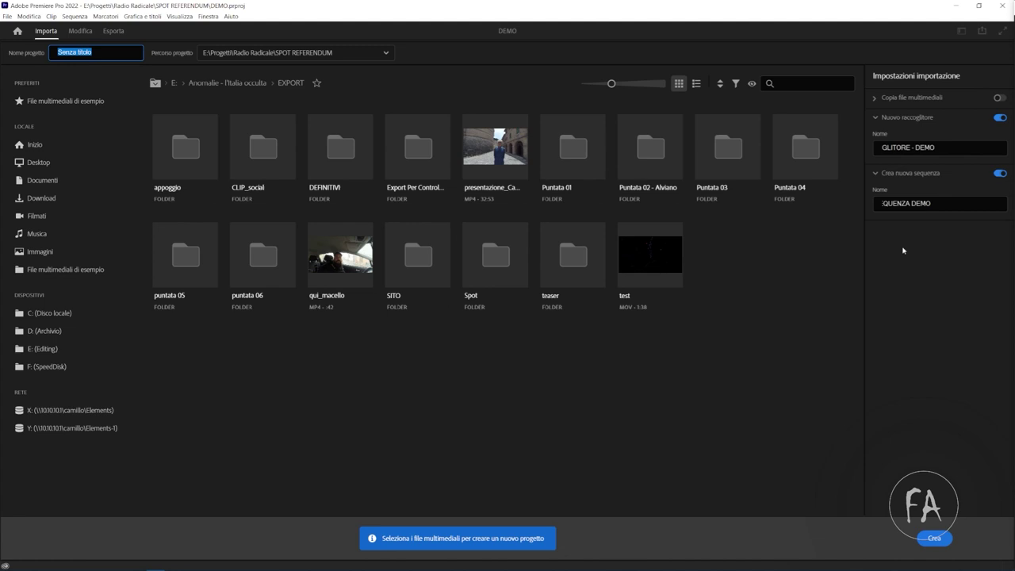
pyautogui.click(999, 173)
pyautogui.click(996, 115)
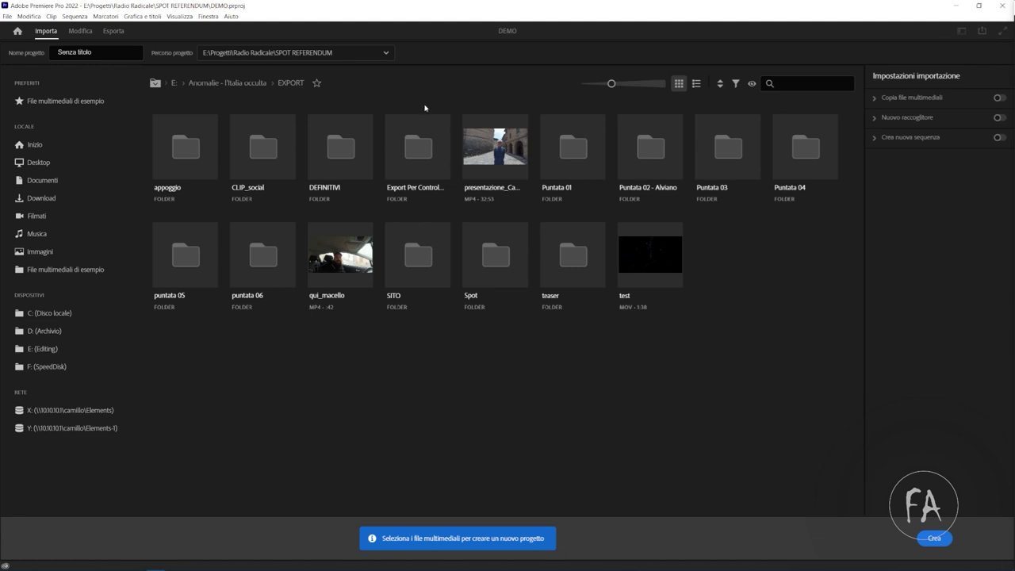
pyautogui.click(80, 31)
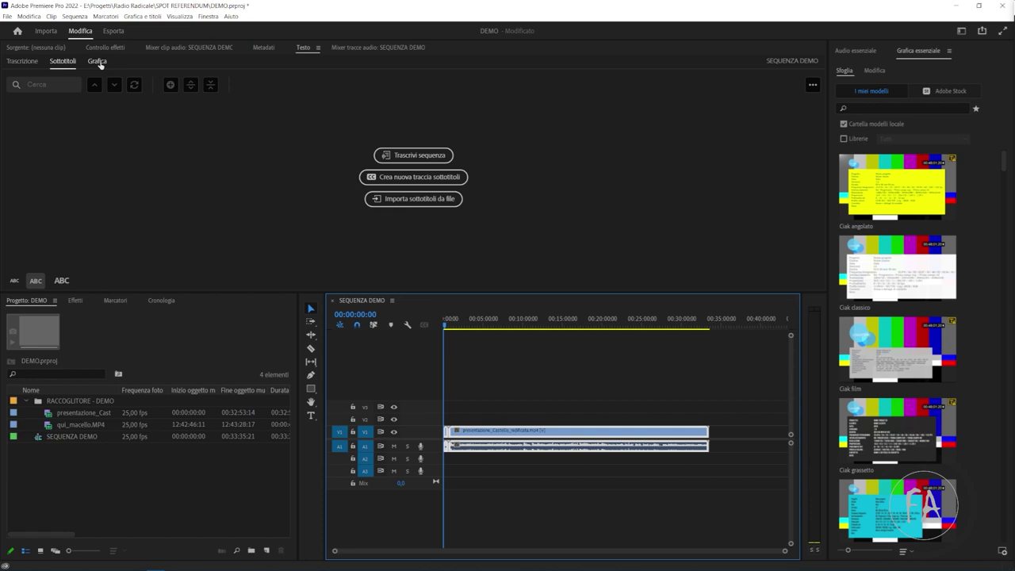
# - Visit Home and the Importa view, return to Modifica, then bring up Importa file with Ctrl+I
pyautogui.click(18, 32)
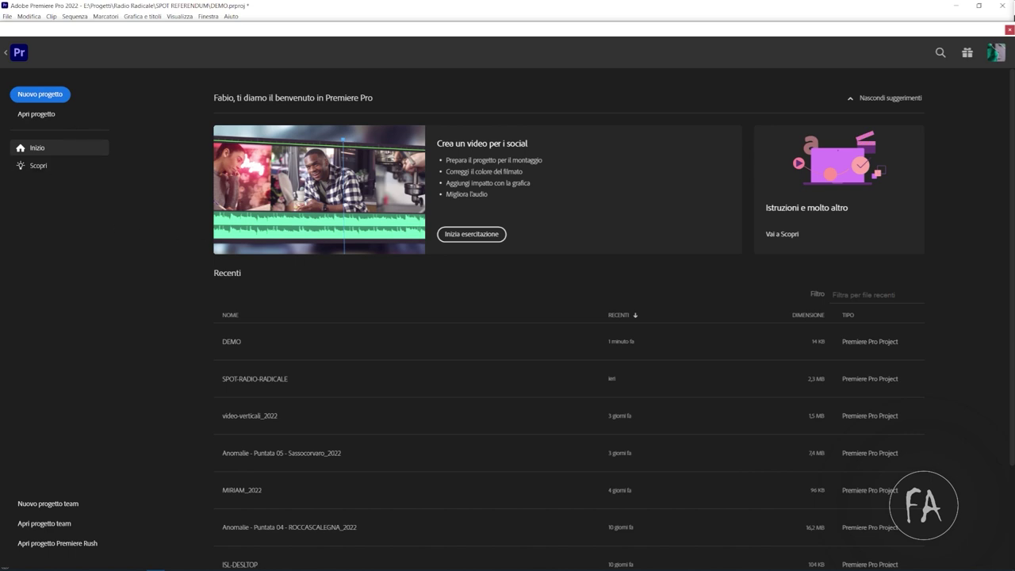
pyautogui.click(1010, 30)
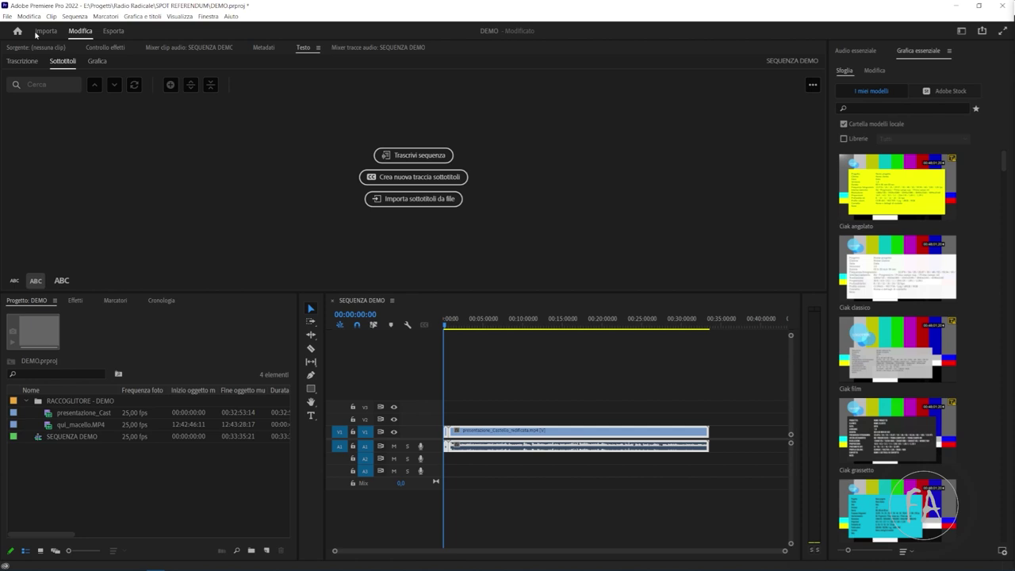
pyautogui.click(47, 35)
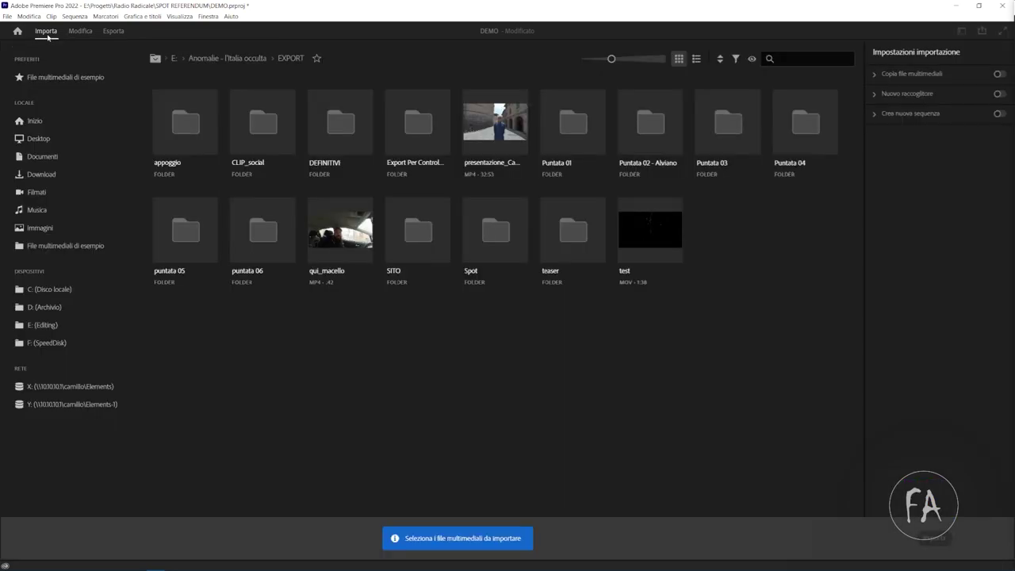
pyautogui.click(79, 30)
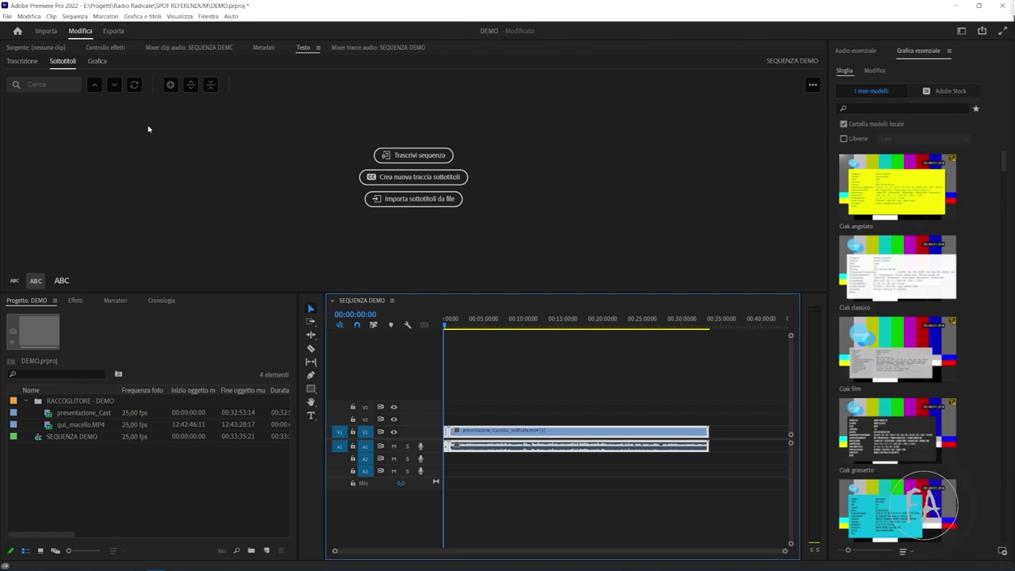
pyautogui.hotkey('ctrl', 'i')
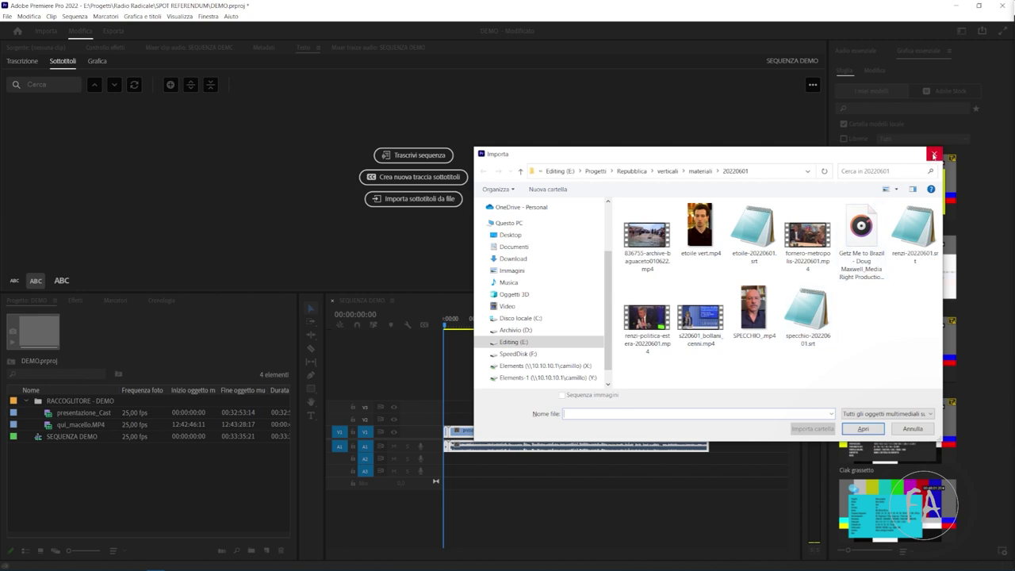
# - Dismiss the Importa file dialog, reopened via File > Importa, and switch to the Importa page
pyautogui.click(934, 154)
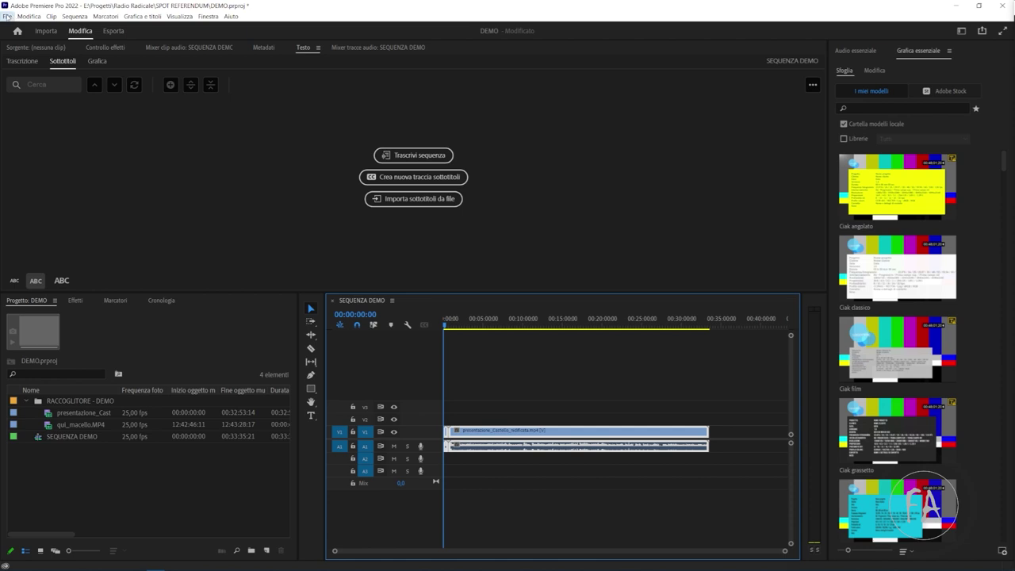
pyautogui.click(7, 16)
pyautogui.moveTo(4, 27)
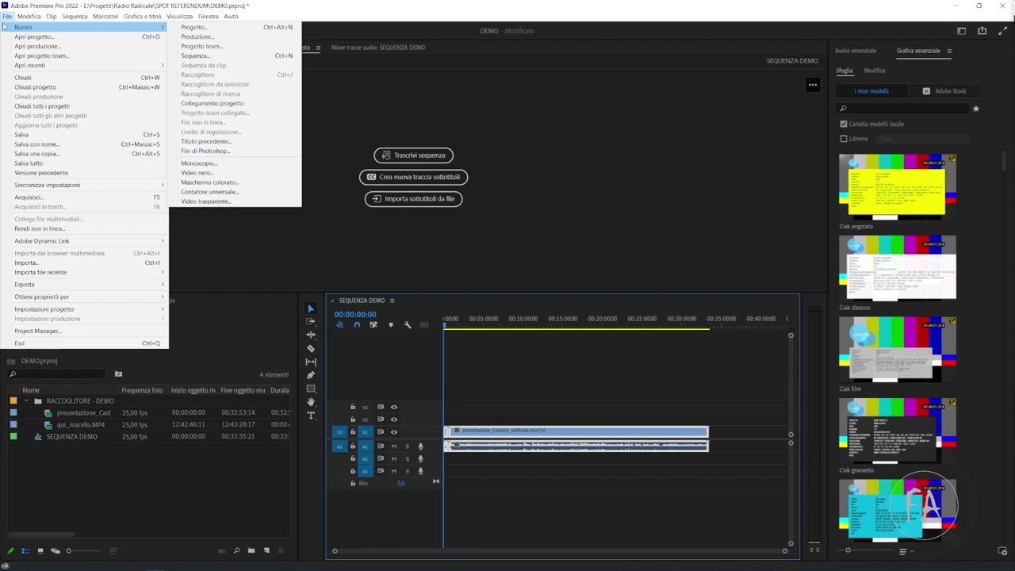
pyautogui.click(107, 262)
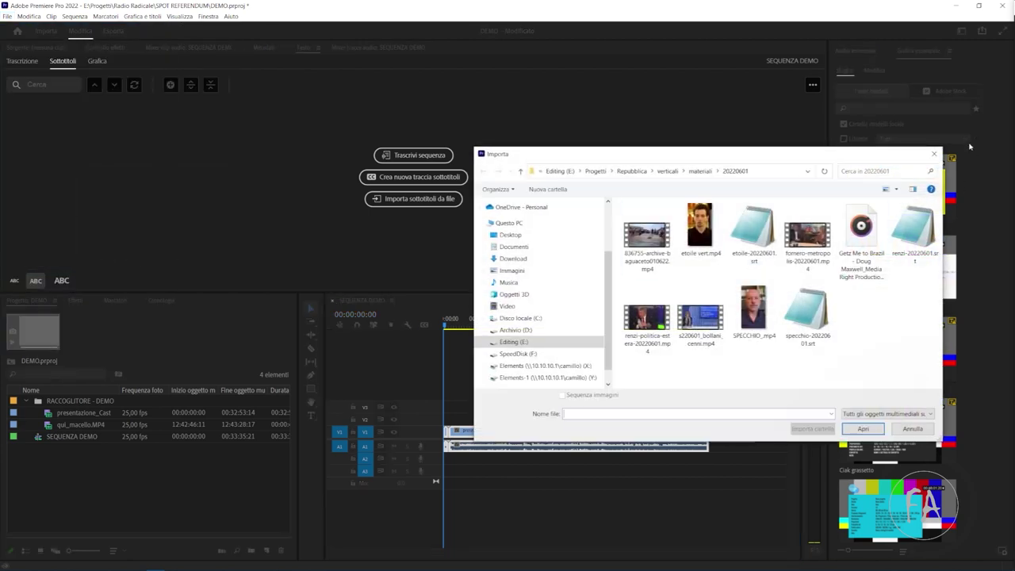
pyautogui.click(935, 153)
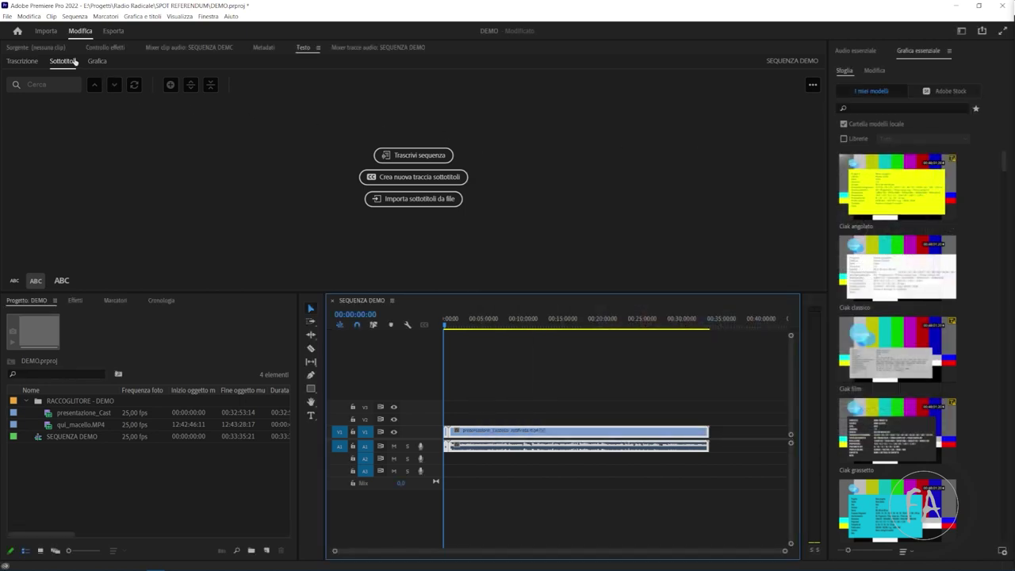
pyautogui.click(47, 30)
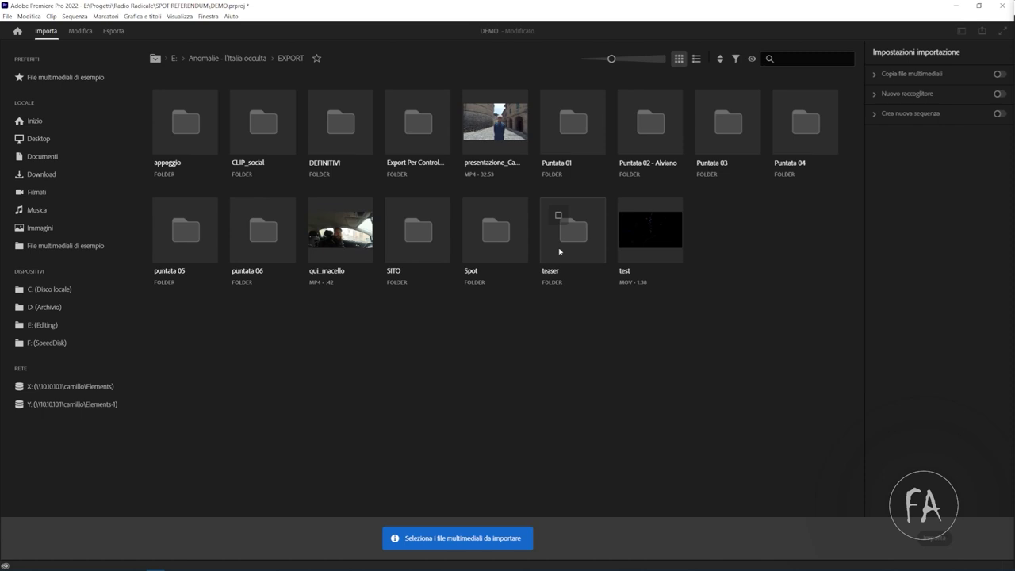
# - Expand and collapse the Copia file multimediali import setting, then return to the Modifica workspace
pyautogui.click(878, 75)
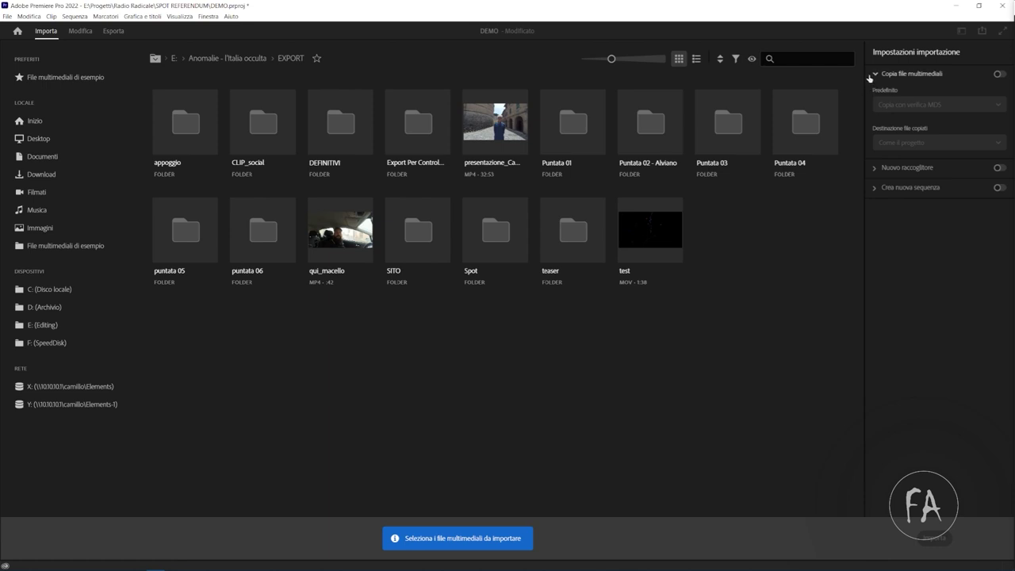
pyautogui.click(870, 75)
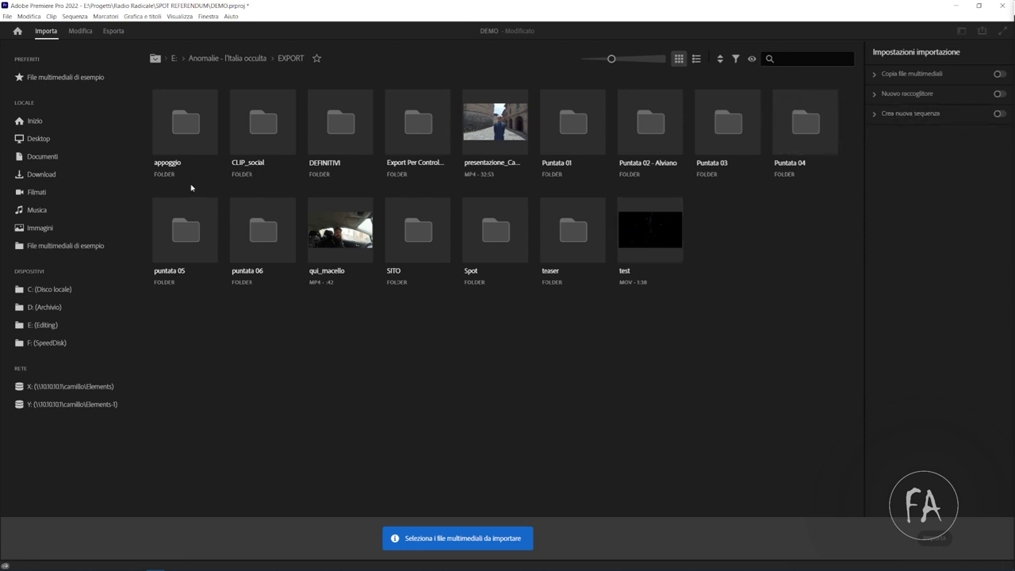
pyautogui.click(73, 34)
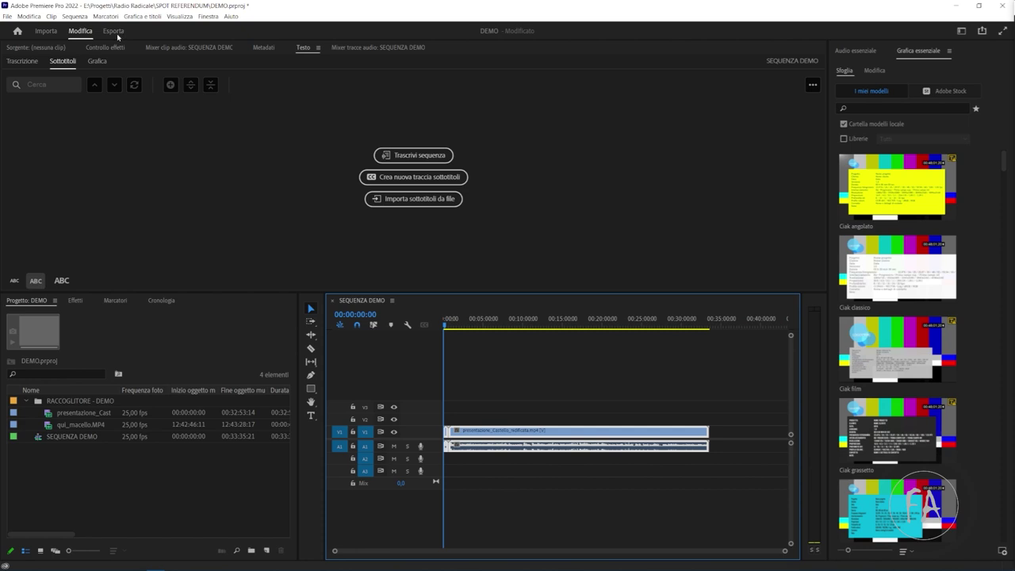
pyautogui.click(116, 32)
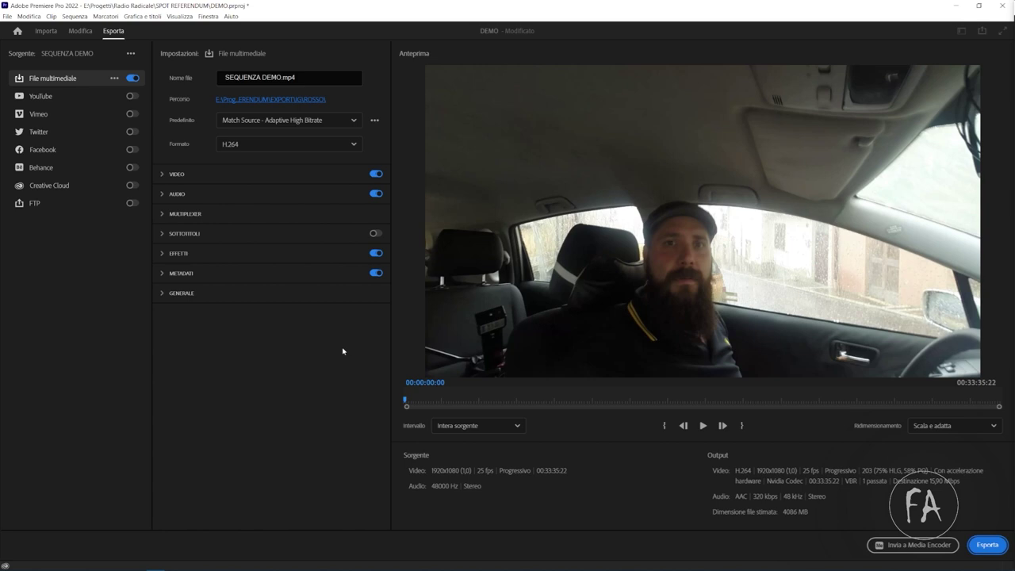
pyautogui.click(80, 31)
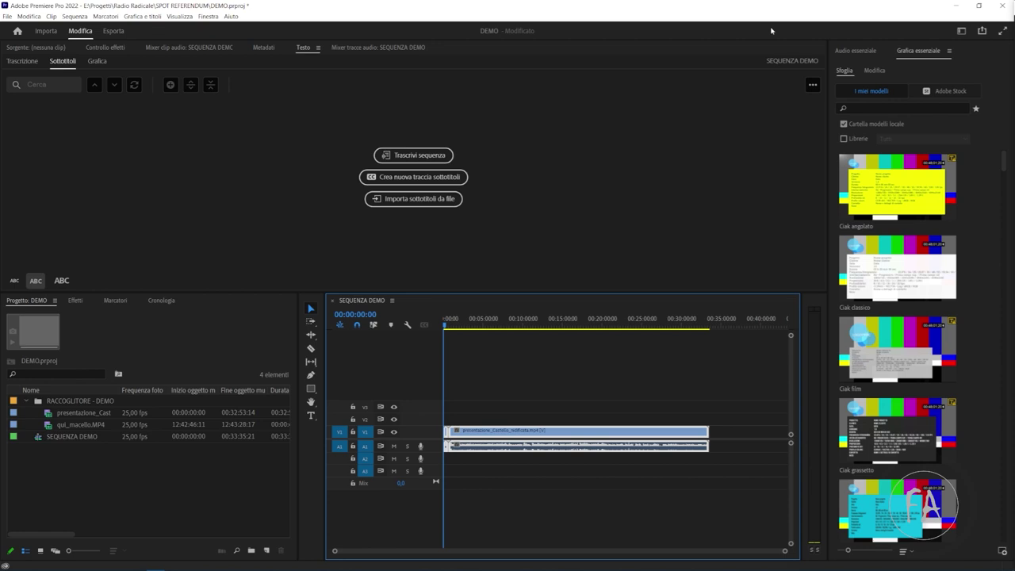
pyautogui.click(801, 44)
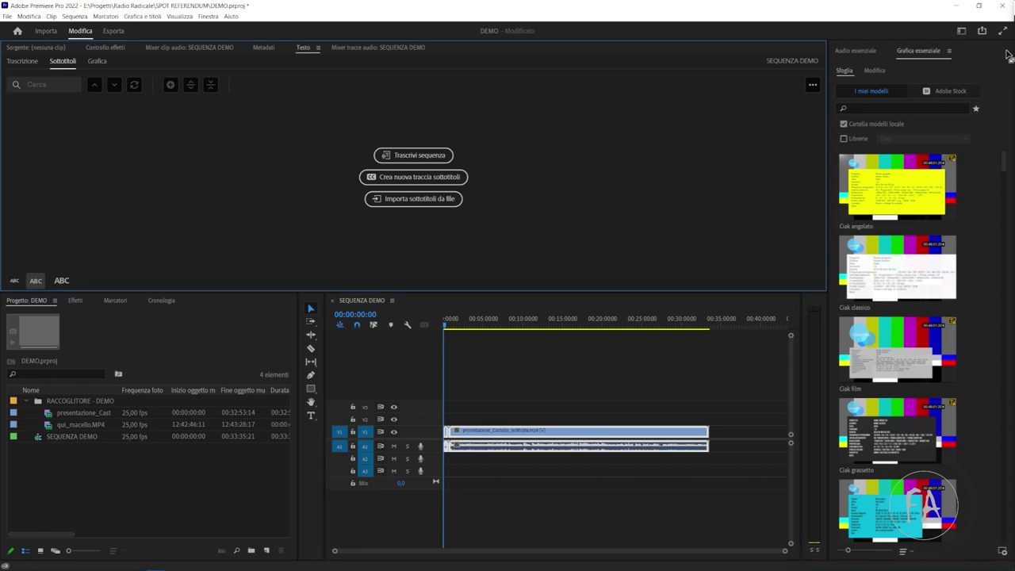
pyautogui.click(961, 31)
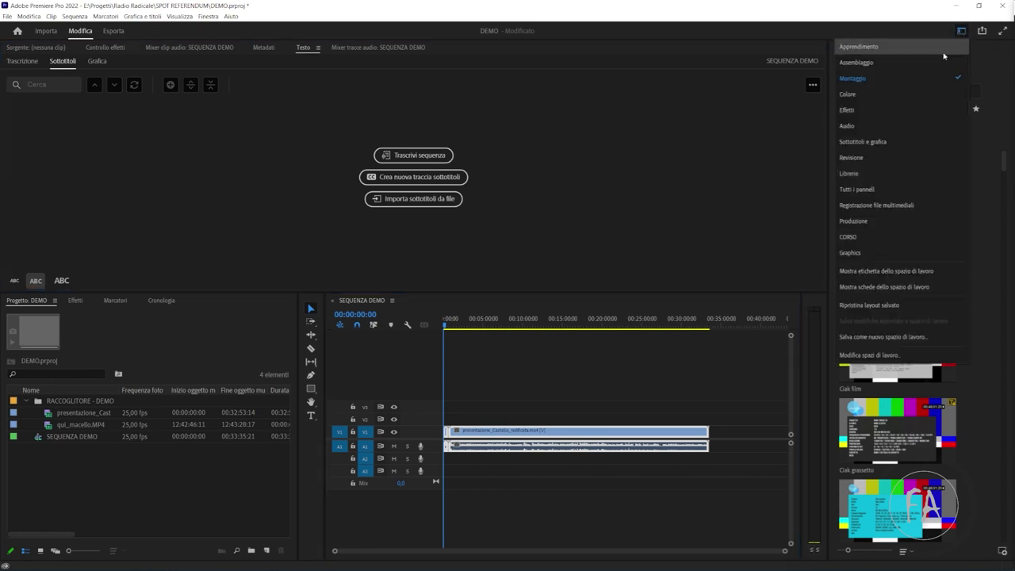
pyautogui.click(967, 33)
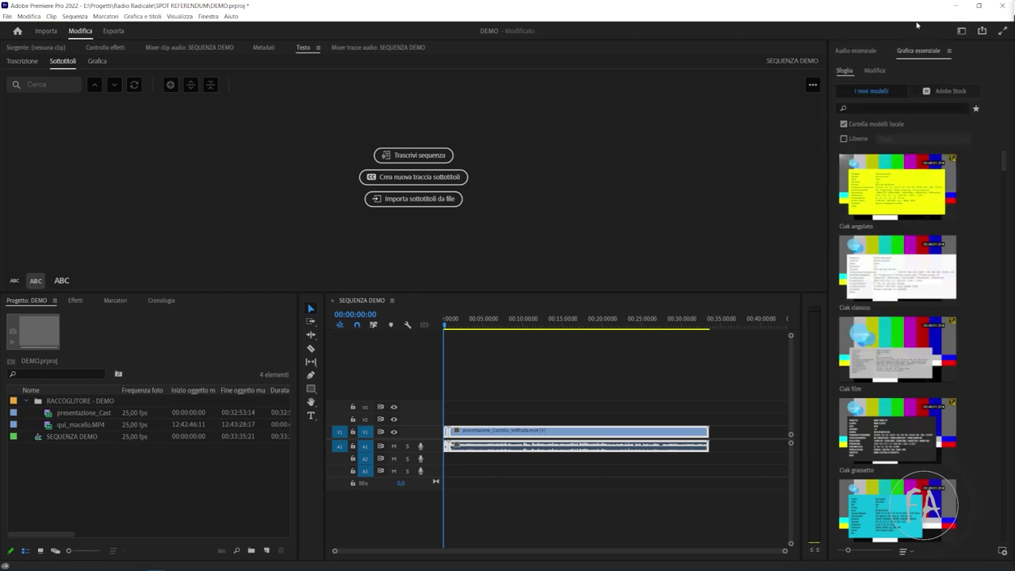
pyautogui.click(961, 31)
pyautogui.click(961, 31)
pyautogui.click(962, 33)
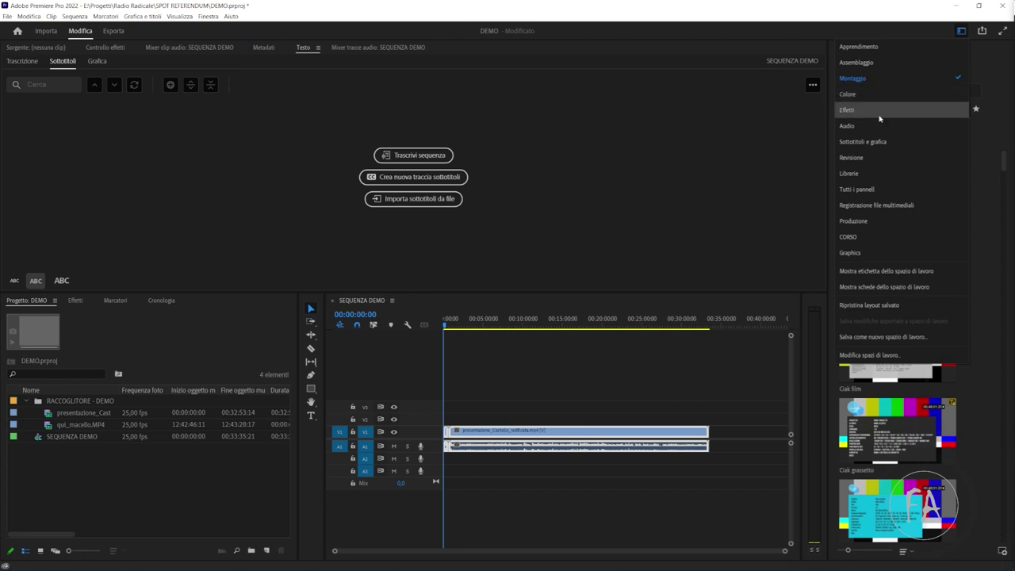
pyautogui.click(719, 142)
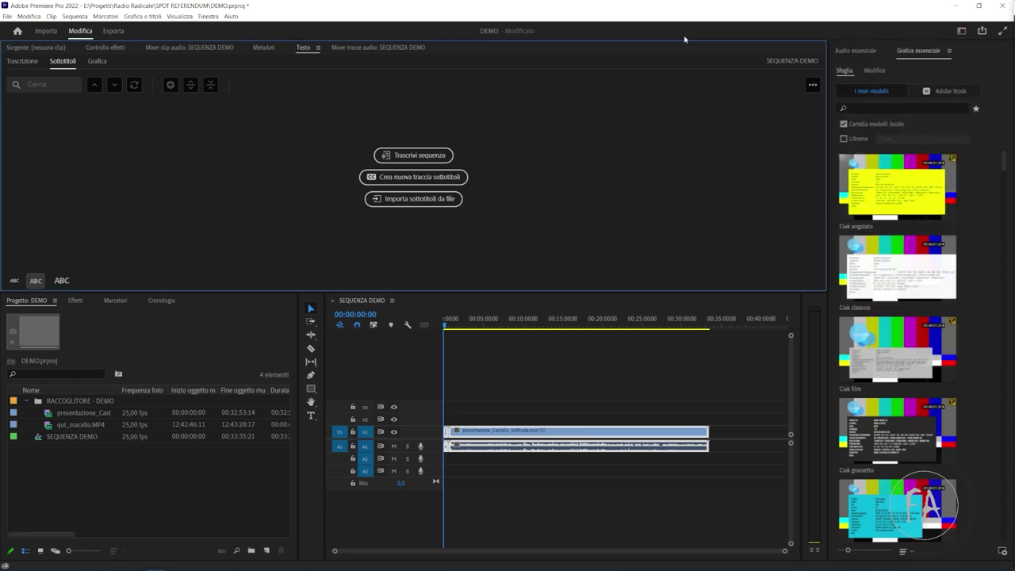
pyautogui.click(961, 31)
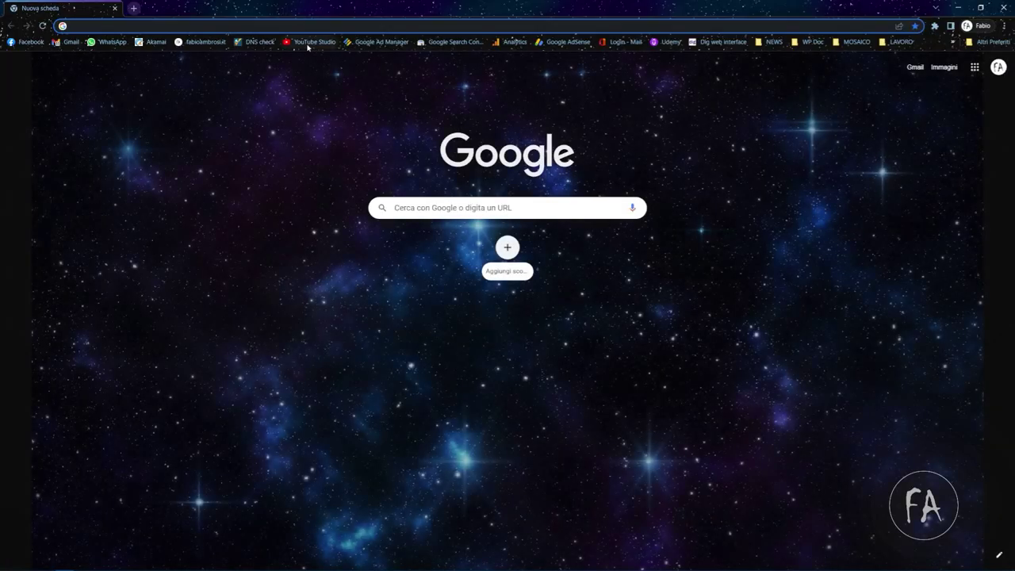
# - Load frame.io in Chrome, scroll through its homepage features, then minimize the browser
pyautogui.click(76, 25)
pyautogui.write('f')
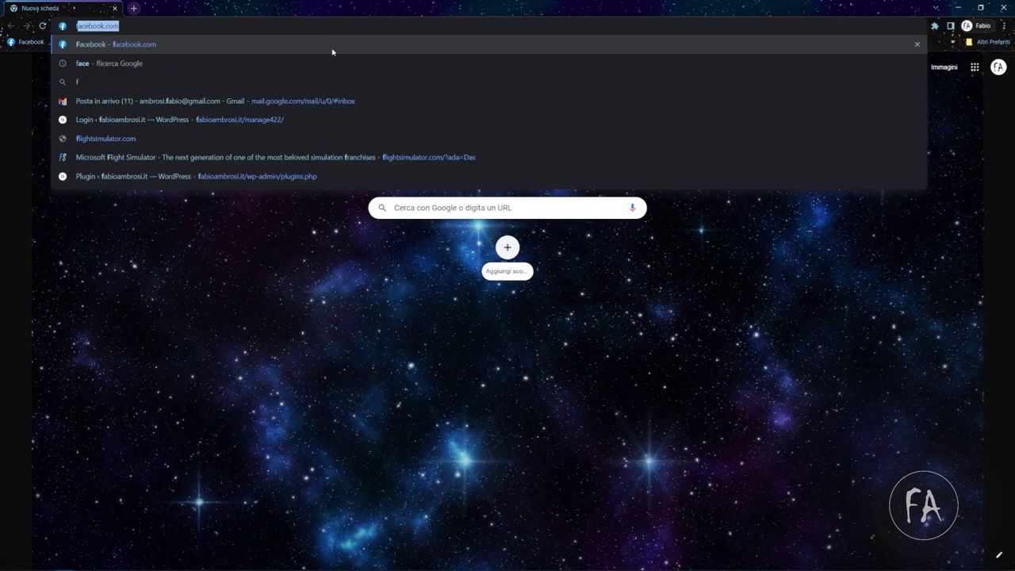
pyautogui.write('rame.io')
pyautogui.press('Return')
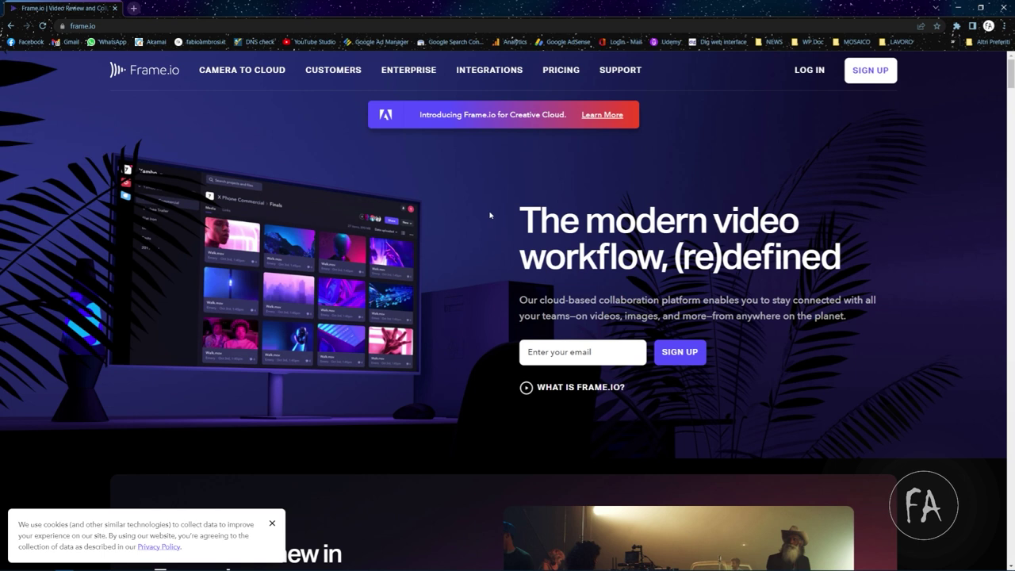
pyautogui.scroll(-1, 490, 215)
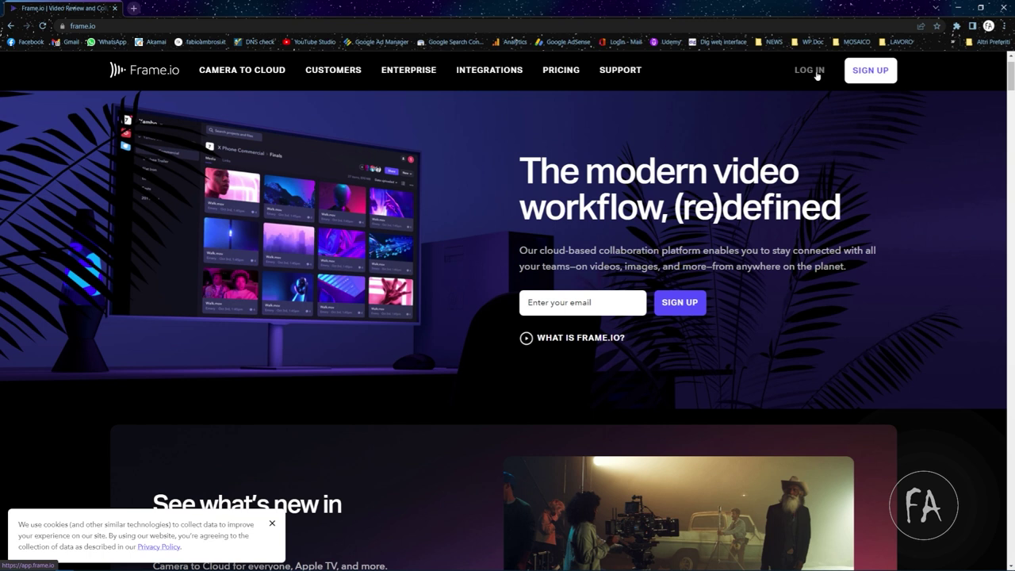
pyautogui.scroll(-3, 417, 291)
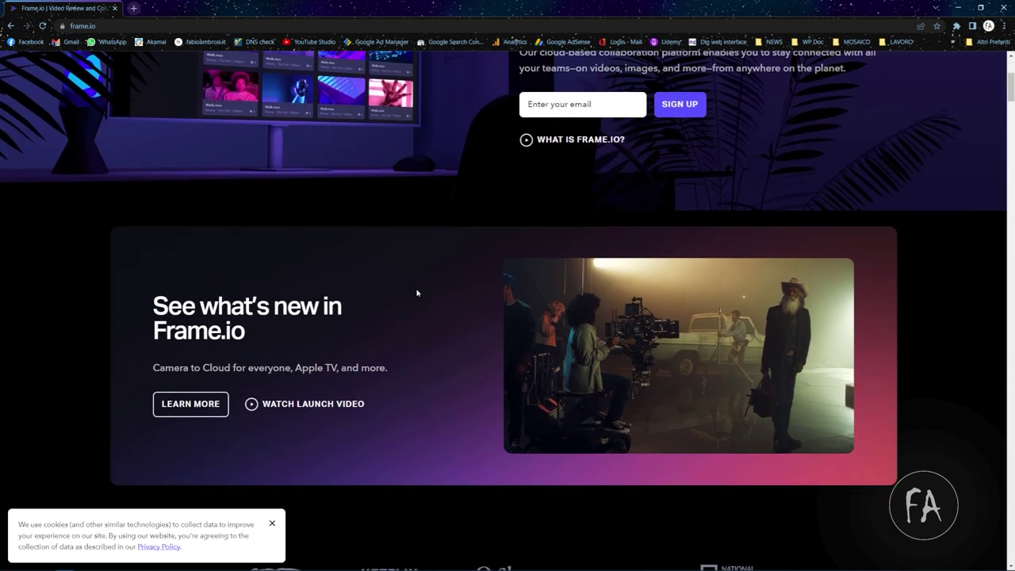
pyautogui.scroll(-3, 416, 292)
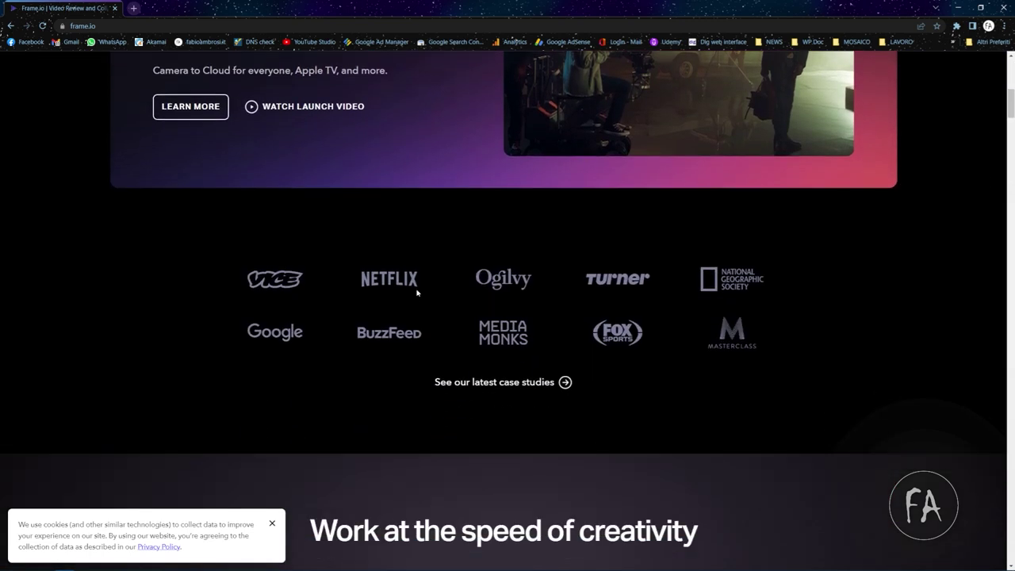
pyautogui.scroll(-2, 417, 293)
pyautogui.scroll(-2, 416, 292)
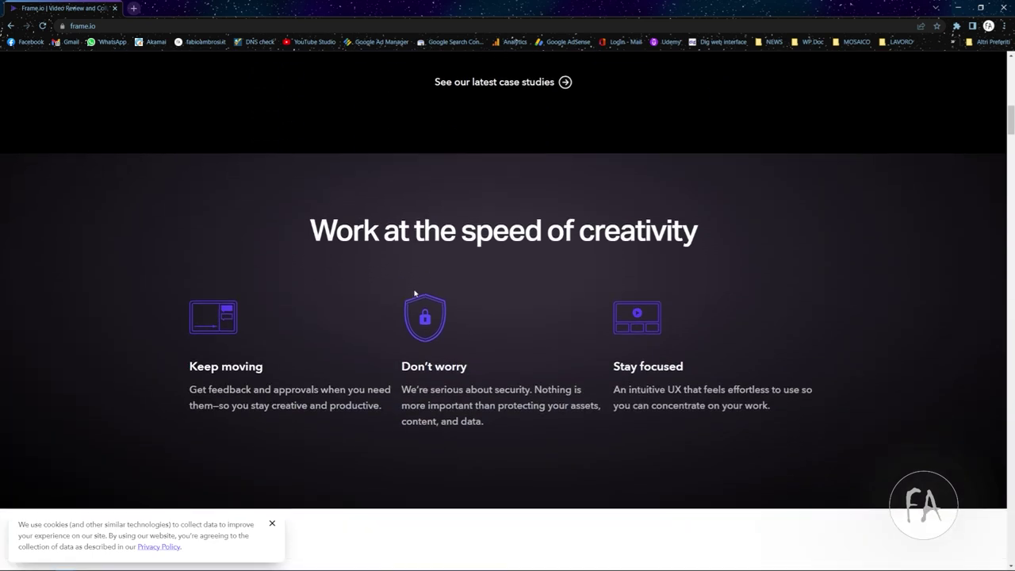
pyautogui.scroll(-4, 416, 293)
pyautogui.scroll(-3, 414, 293)
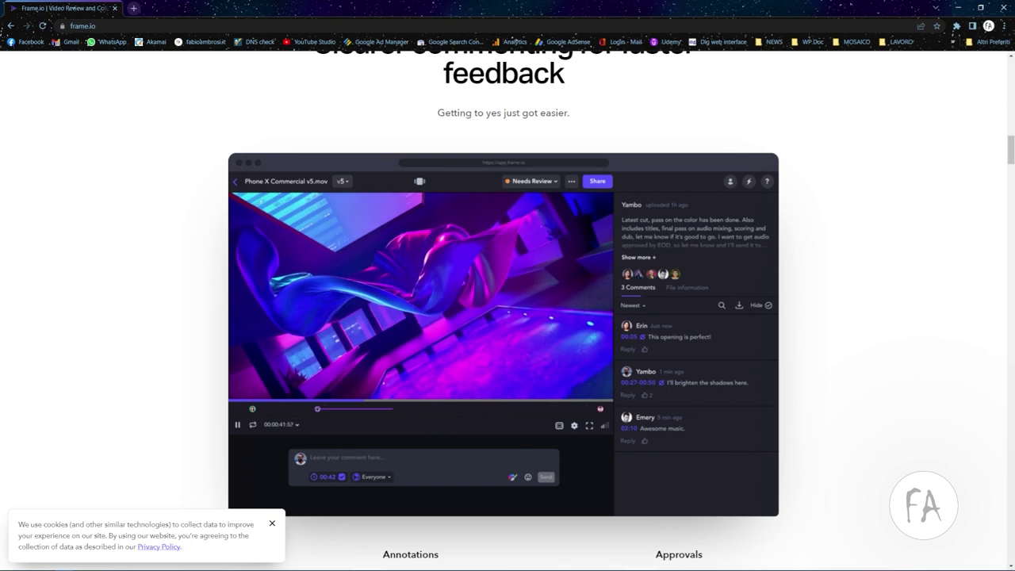
pyautogui.click(957, 8)
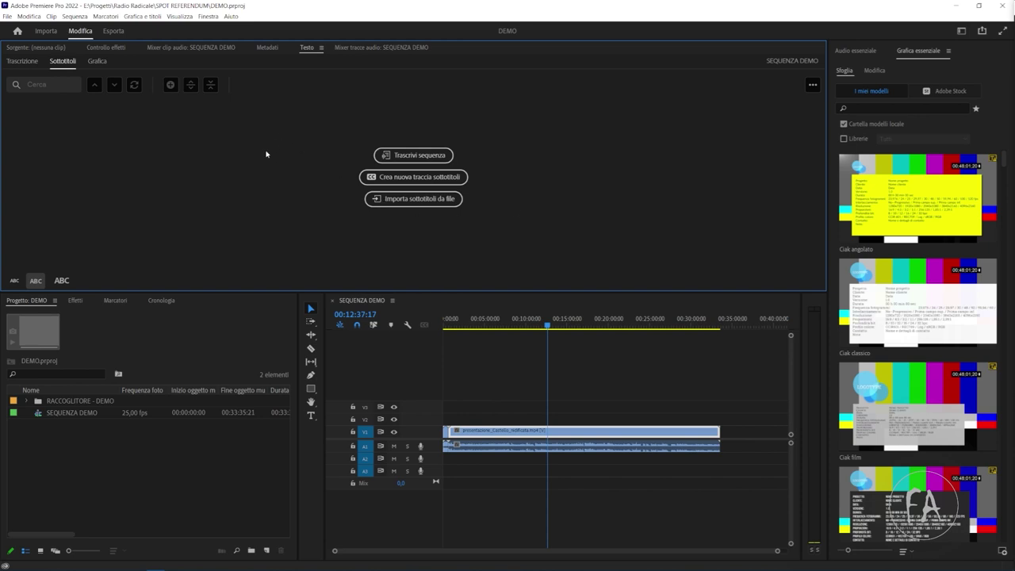
# - Switch to the Revisione workspace via Finestra > Spazi di lavoro to show the Frame.io panel
pyautogui.click(208, 16)
pyautogui.moveTo(211, 28)
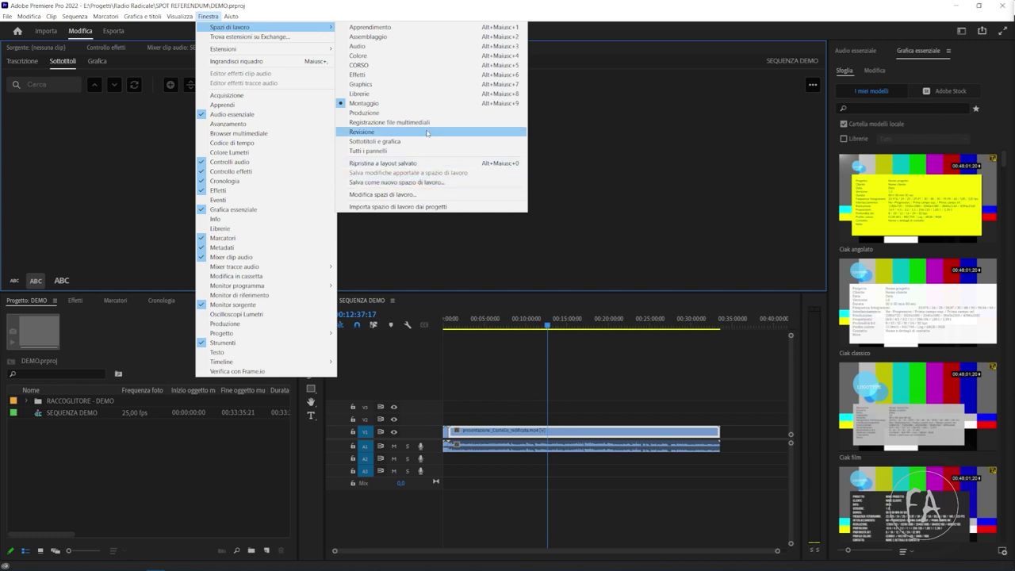
pyautogui.click(426, 132)
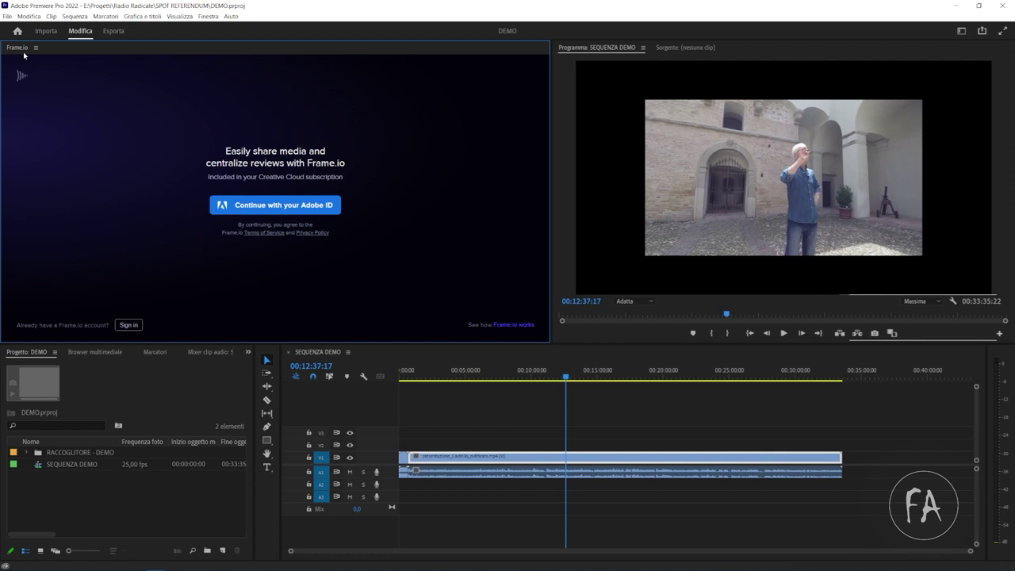
# - Sign in to Frame.io with the Adobe ID so the Demo Project loads
pyautogui.click(303, 208)
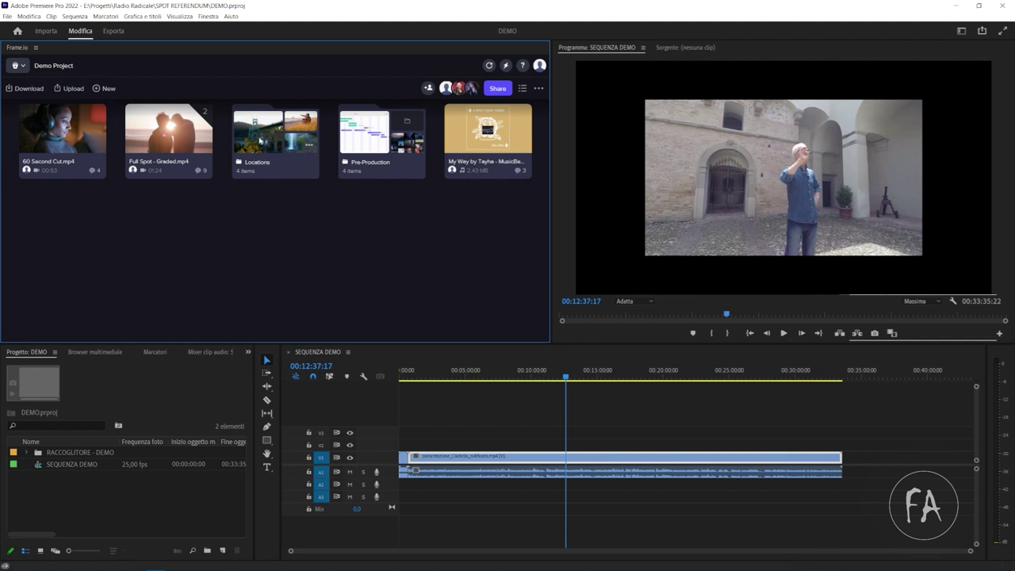
# - Review Full Spot - Graded.mp4 at comments 00:47, 00:58 and 01:13, then show Finestra > Spazi di lavoro
pyautogui.click(191, 134)
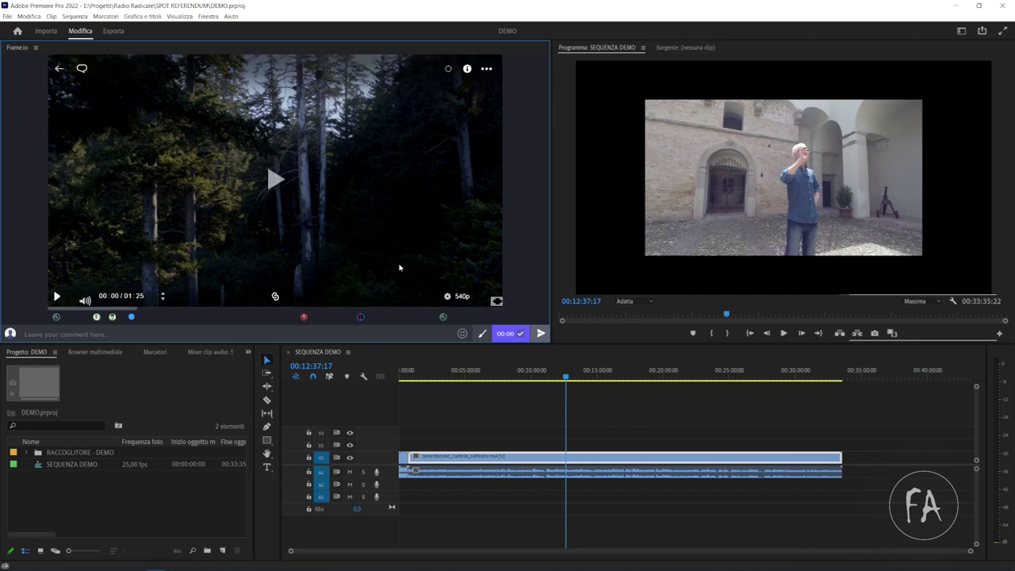
pyautogui.click(260, 206)
pyautogui.click(304, 317)
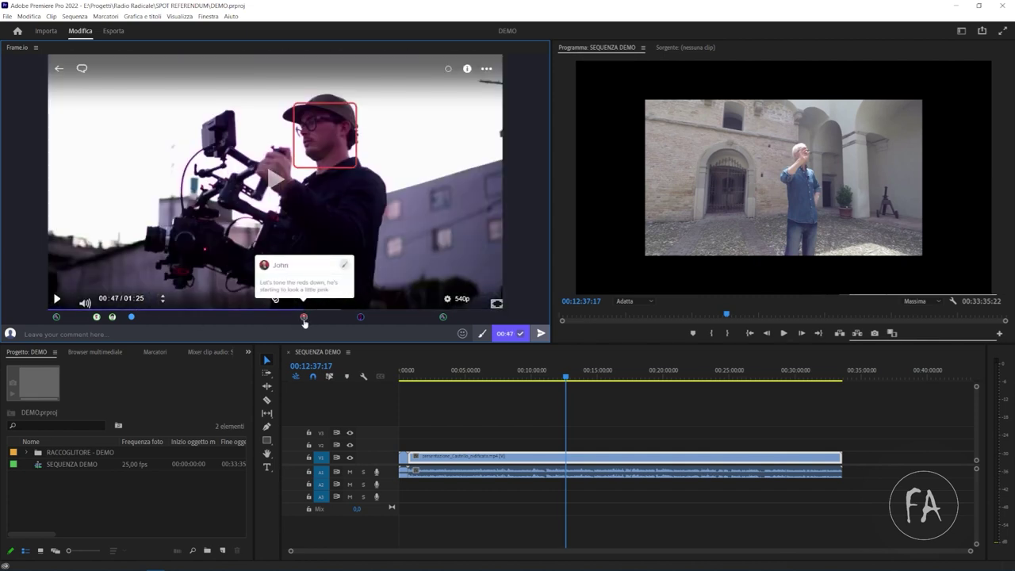
pyautogui.click(361, 318)
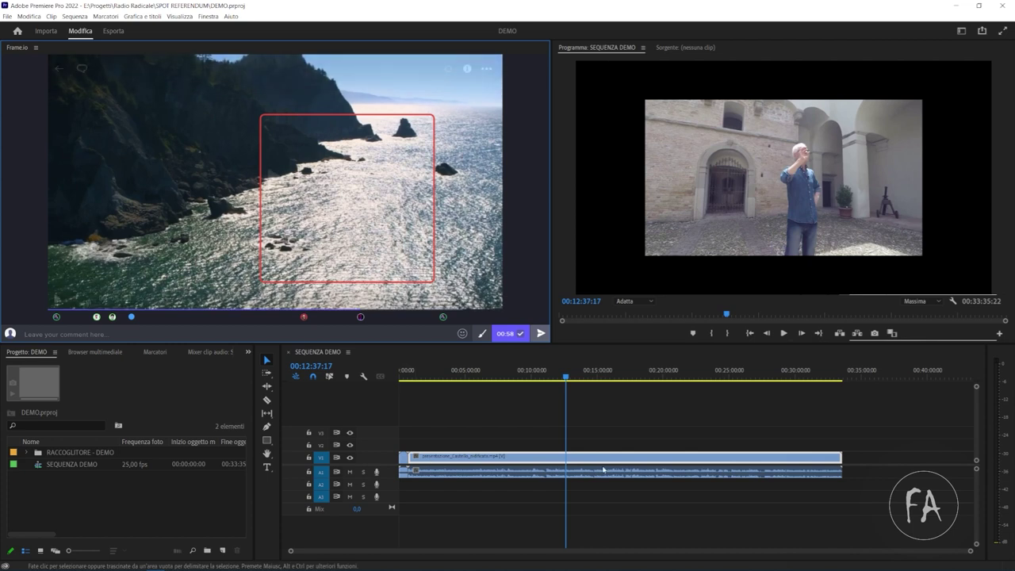
pyautogui.click(442, 316)
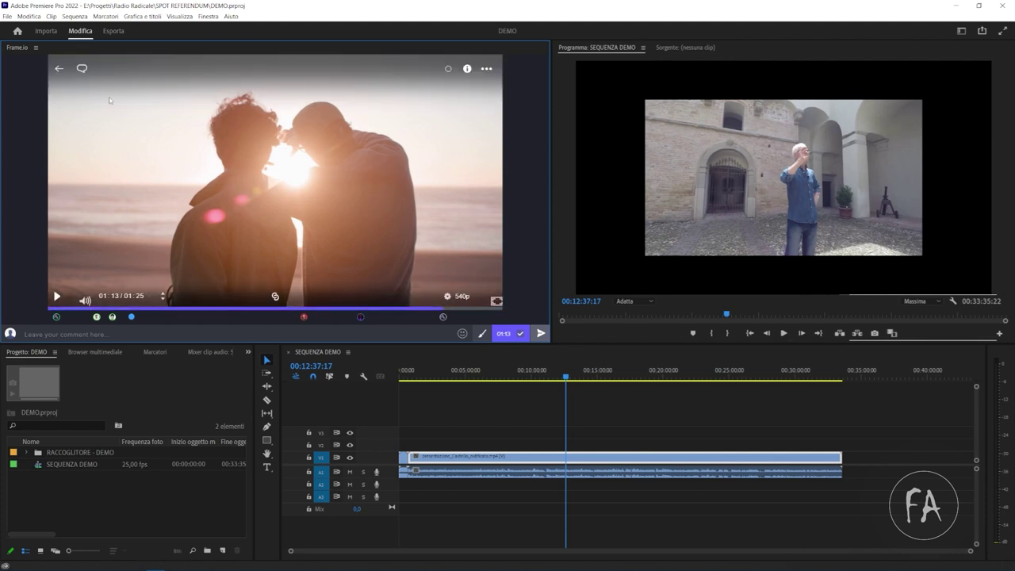
pyautogui.click(208, 16)
pyautogui.moveTo(230, 27)
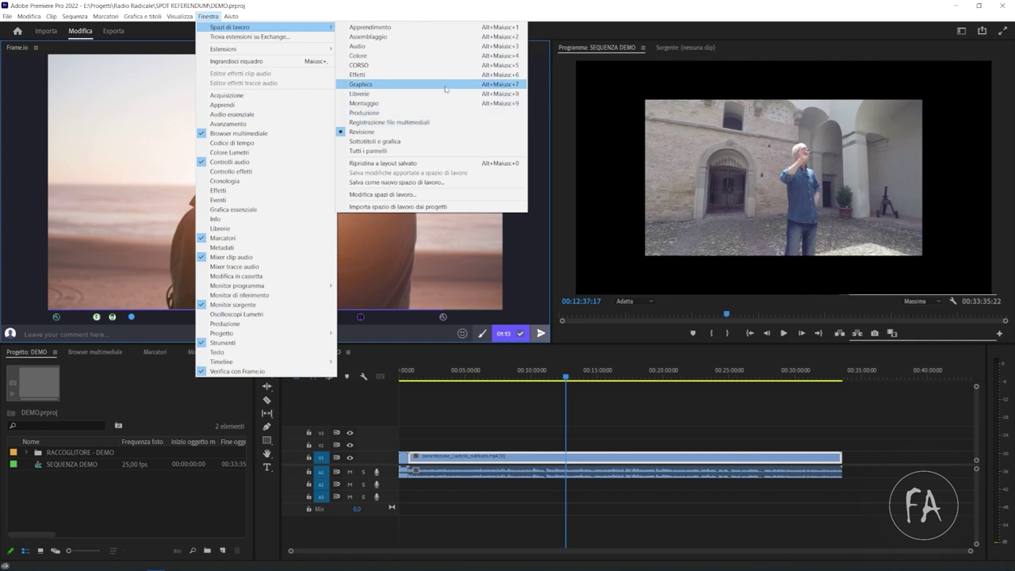
# - Choose the Graphics workspace from the Spazi di lavoro submenu
pyautogui.click(441, 141)
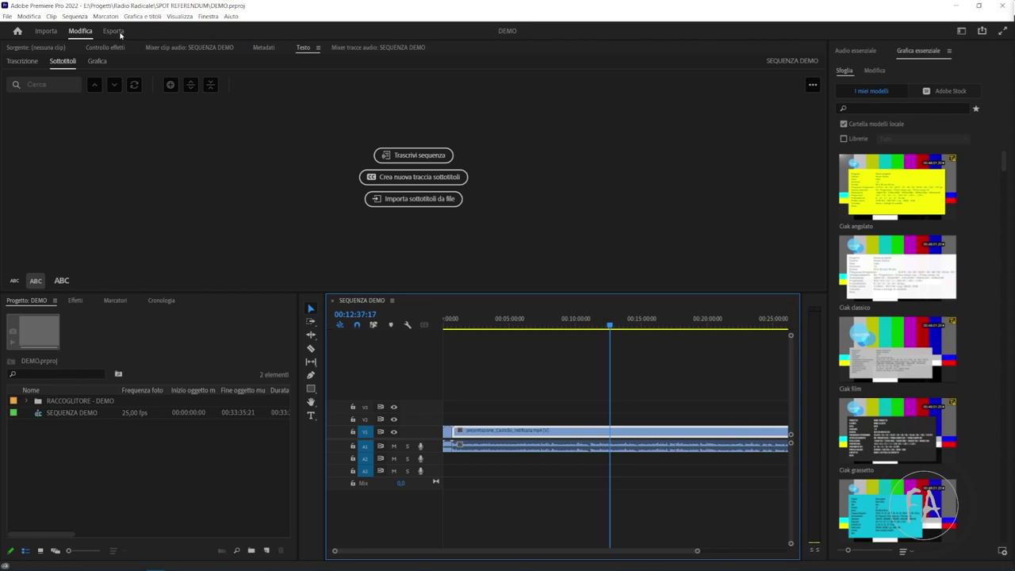
# - Deselect the timeline clip and open the Export page for SEQUENZA DEMO with Ctrl+M
pyautogui.click(455, 374)
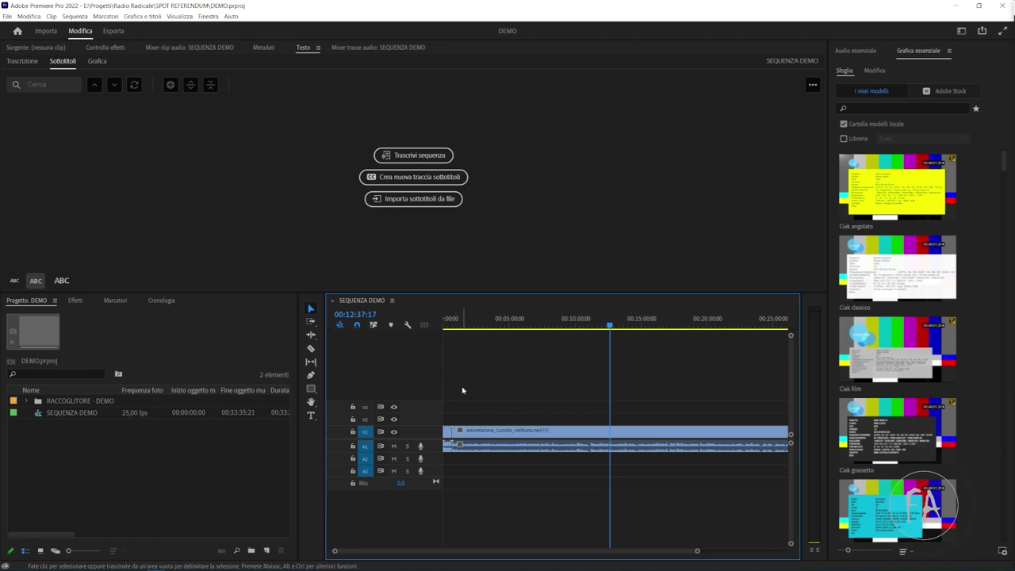
pyautogui.hotkey('ctrl', 'm')
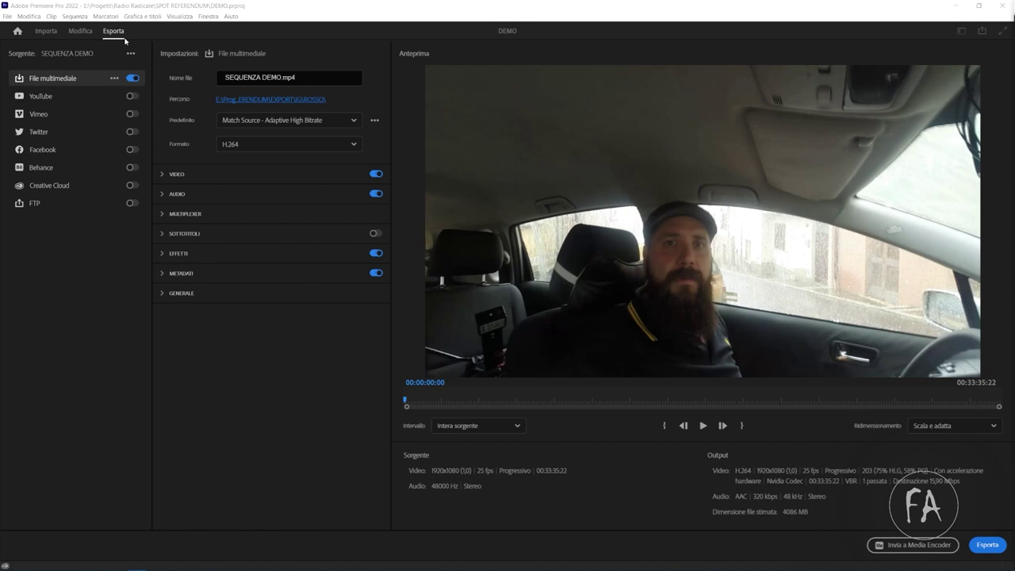
pyautogui.click(80, 31)
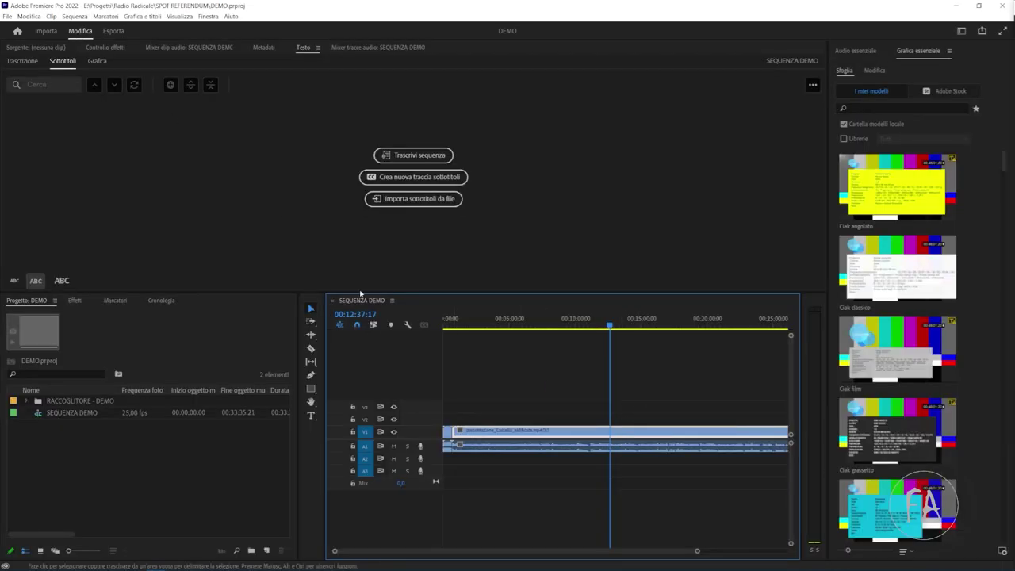
pyautogui.click(13, 15)
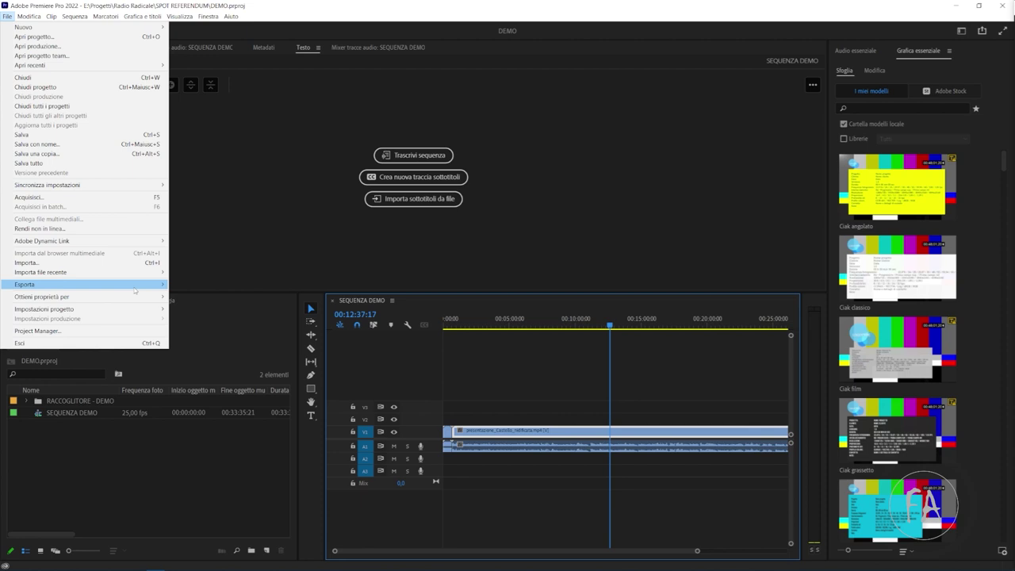
pyautogui.moveTo(134, 288)
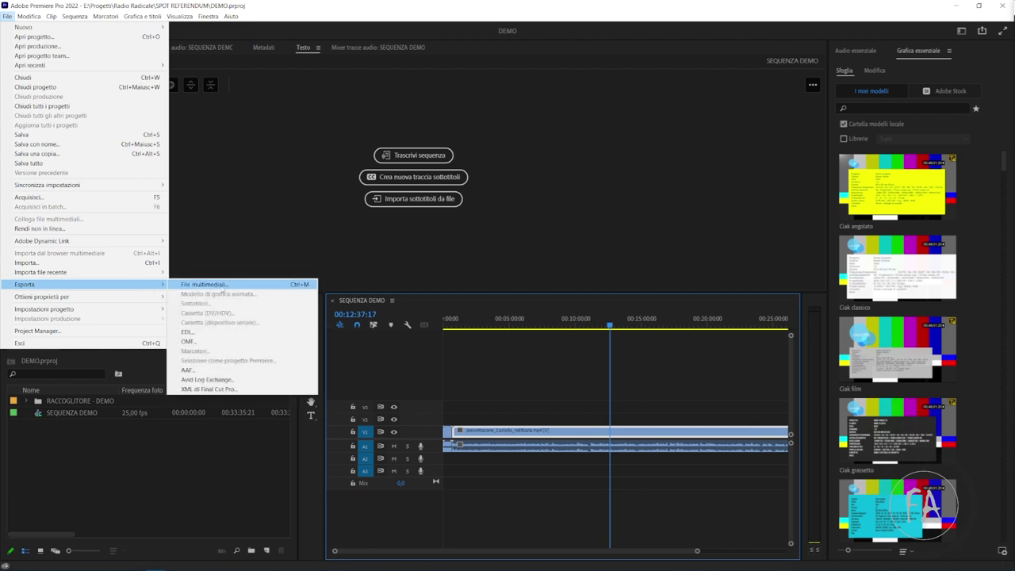
pyautogui.click(227, 235)
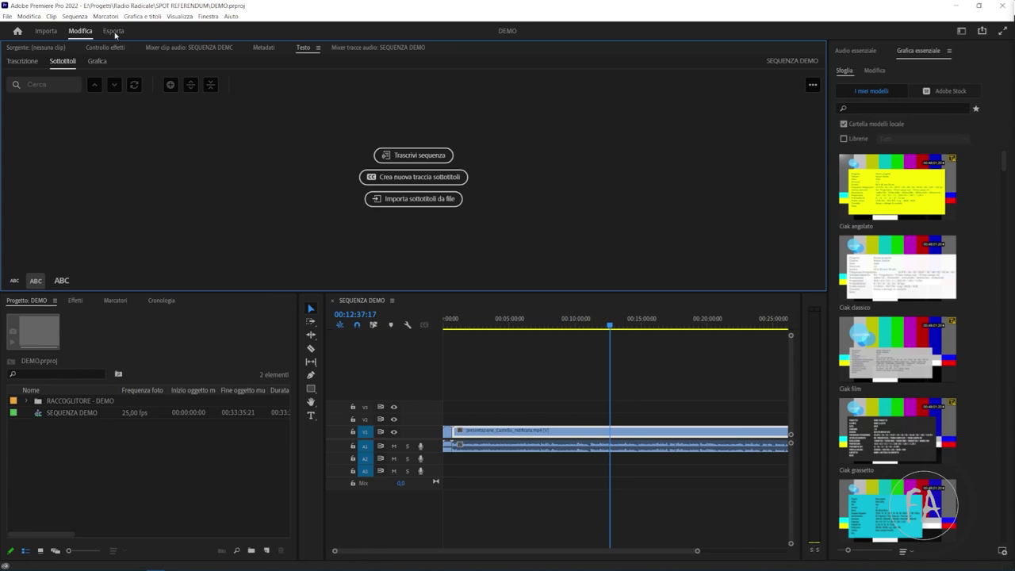
pyautogui.click(113, 30)
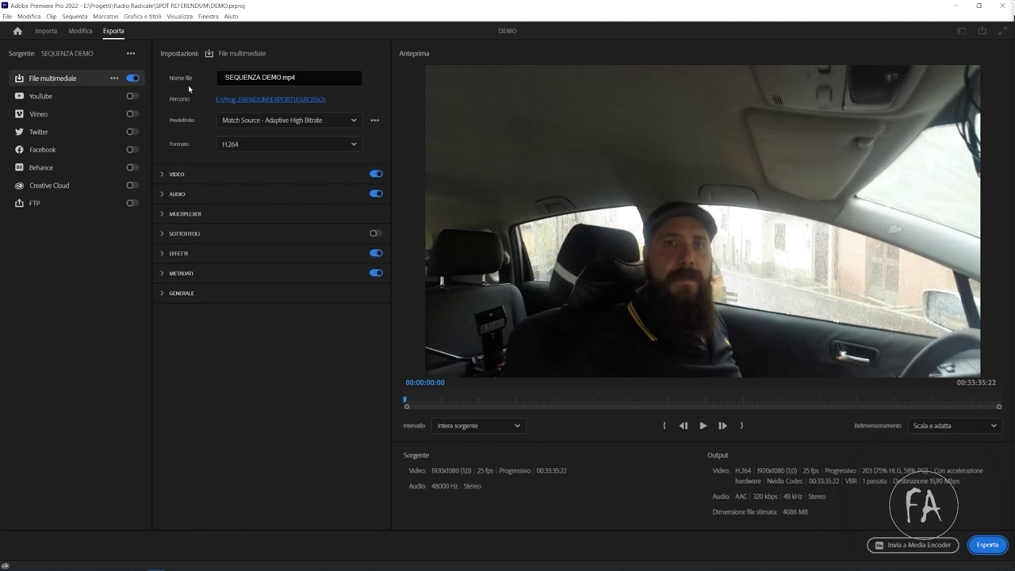
pyautogui.moveTo(228, 77); pyautogui.dragTo(328, 73)
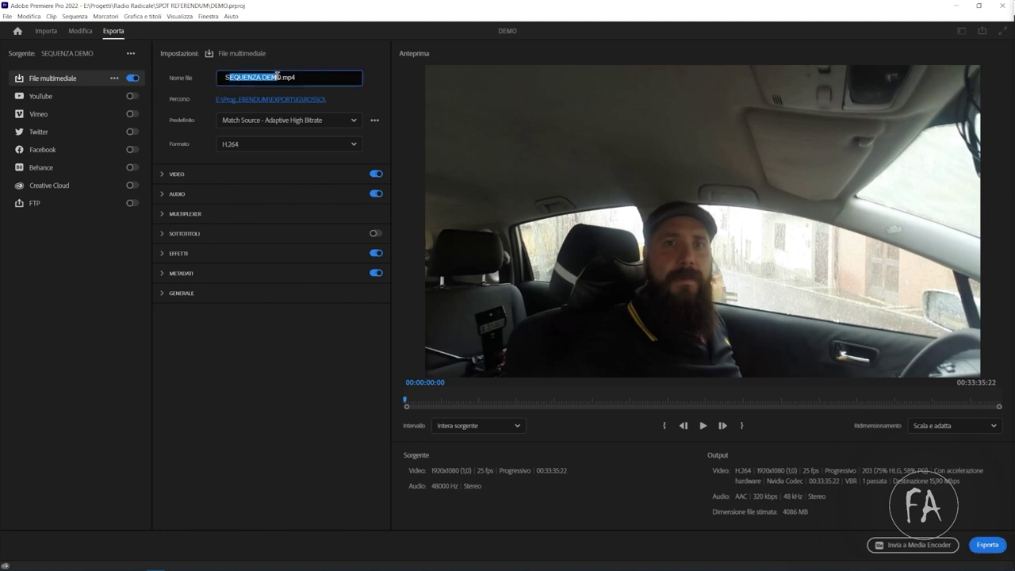
pyautogui.click(328, 73)
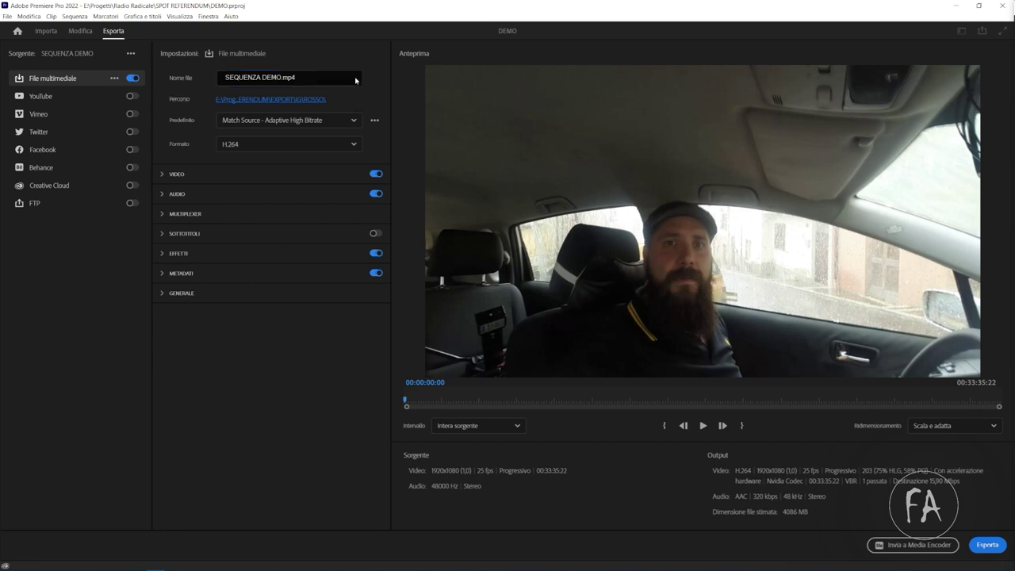
pyautogui.click(301, 101)
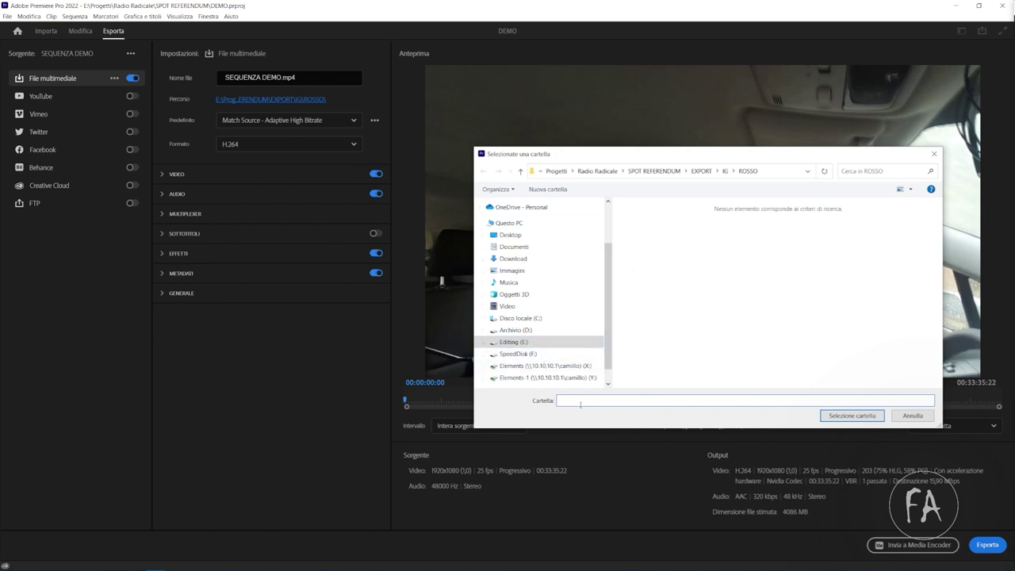
pyautogui.click(852, 417)
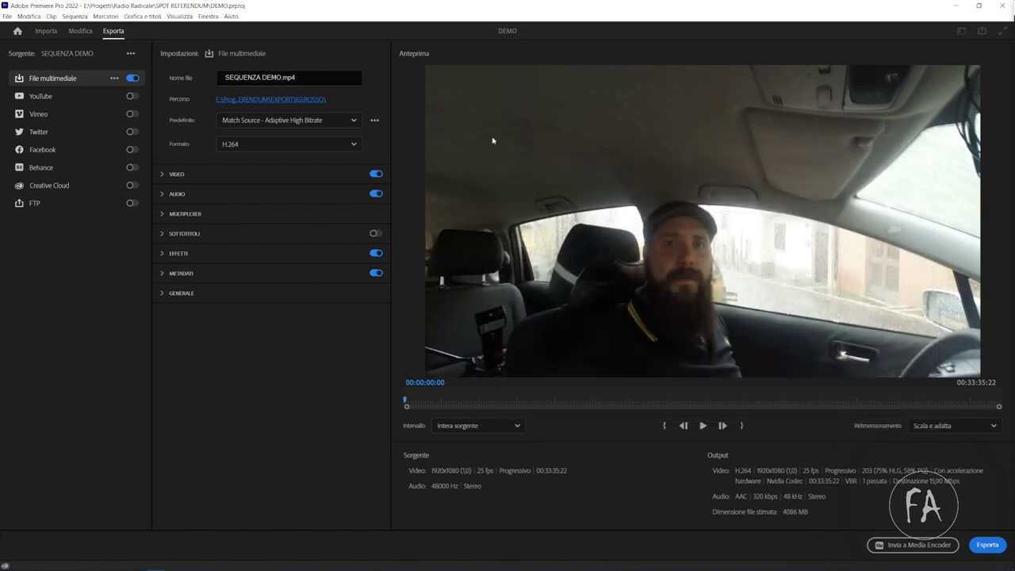
pyautogui.moveTo(316, 77); pyautogui.dragTo(202, 75)
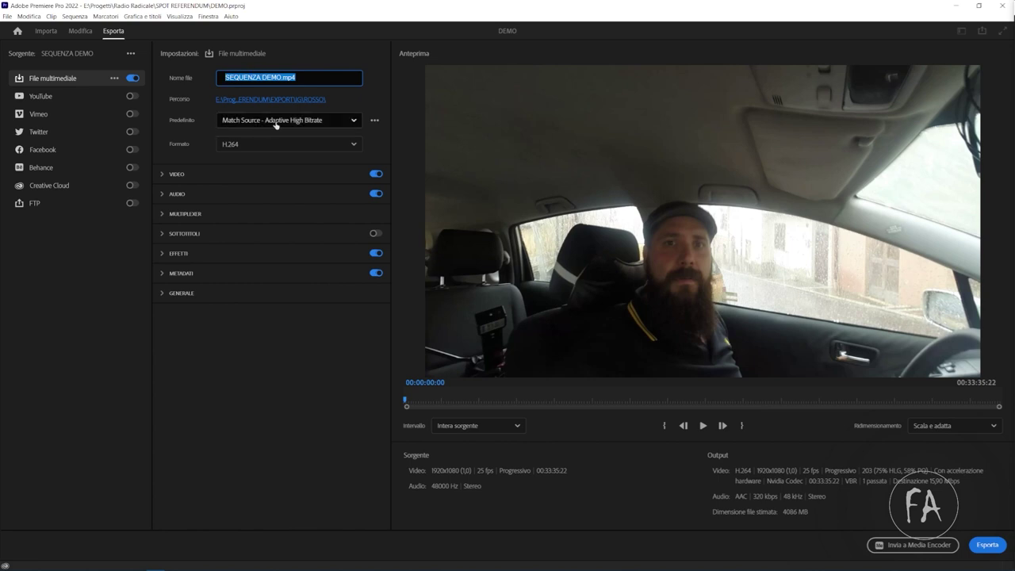
pyautogui.click(322, 120)
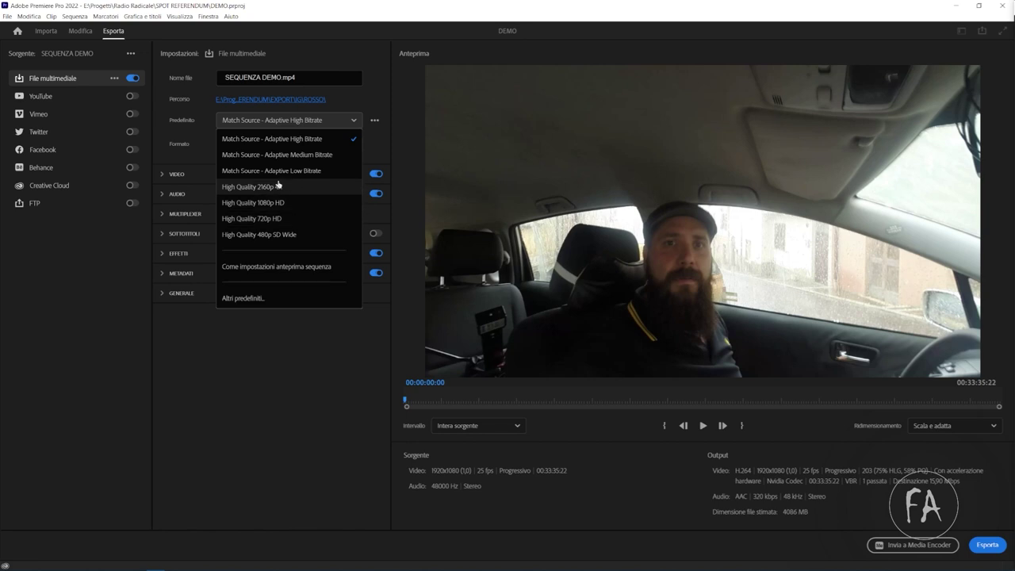
pyautogui.click(261, 120)
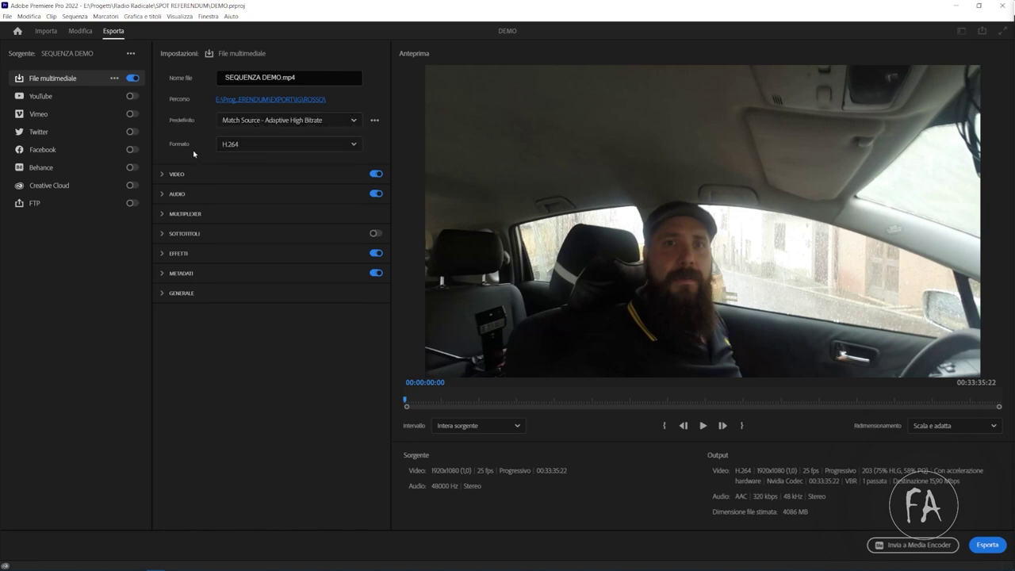
pyautogui.click(245, 145)
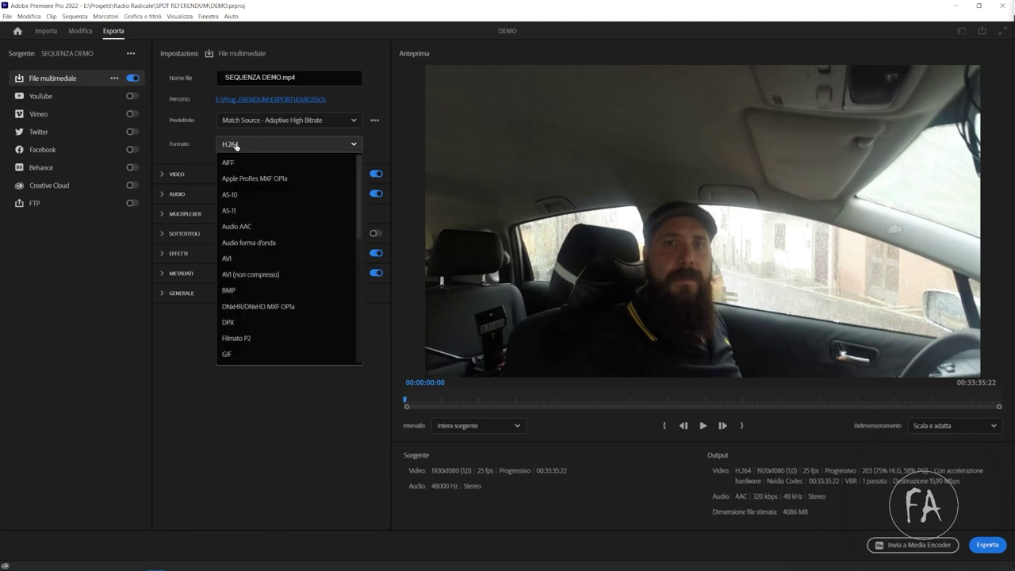
pyautogui.scroll(-5, 282, 216)
pyautogui.scroll(-3, 282, 223)
pyautogui.scroll(5, 280, 226)
pyautogui.scroll(3, 278, 213)
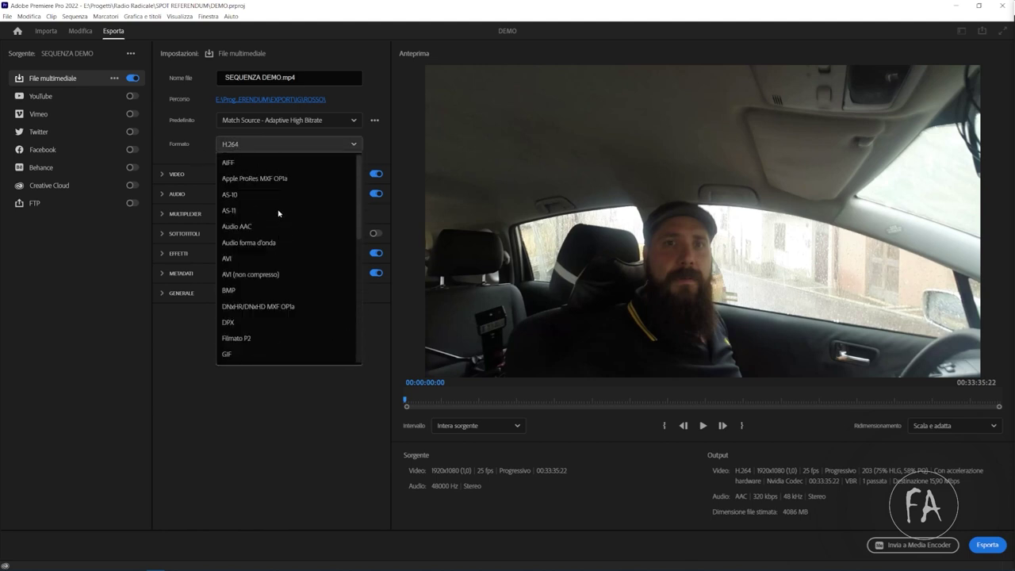
pyautogui.click(268, 143)
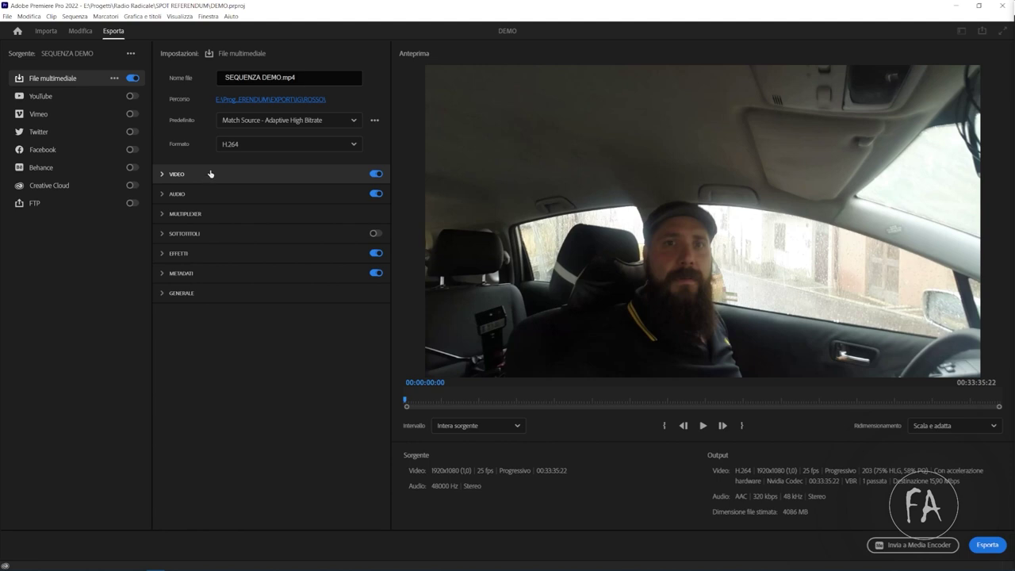
pyautogui.click(211, 174)
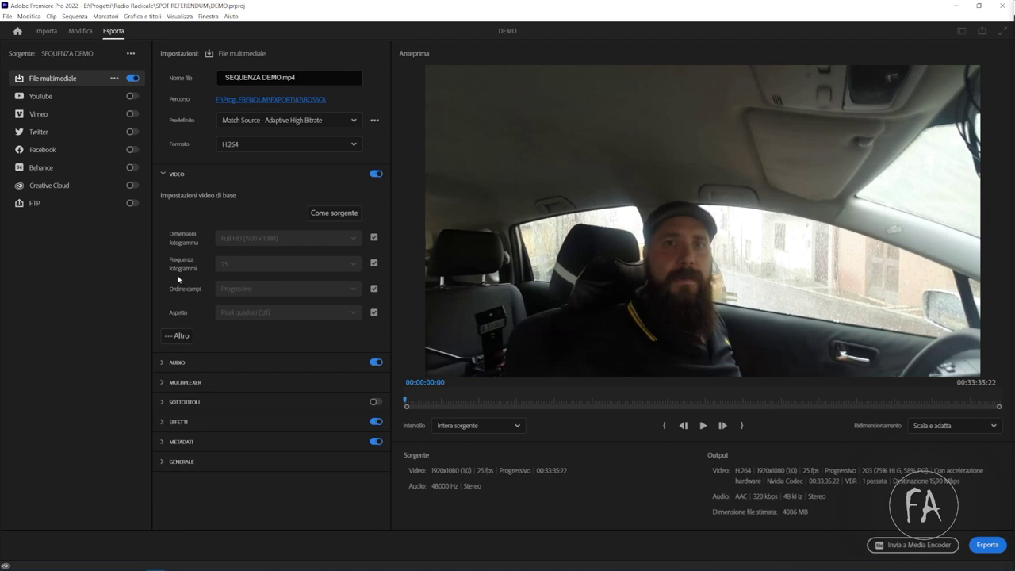
pyautogui.click(182, 336)
pyautogui.scroll(-3, 193, 291)
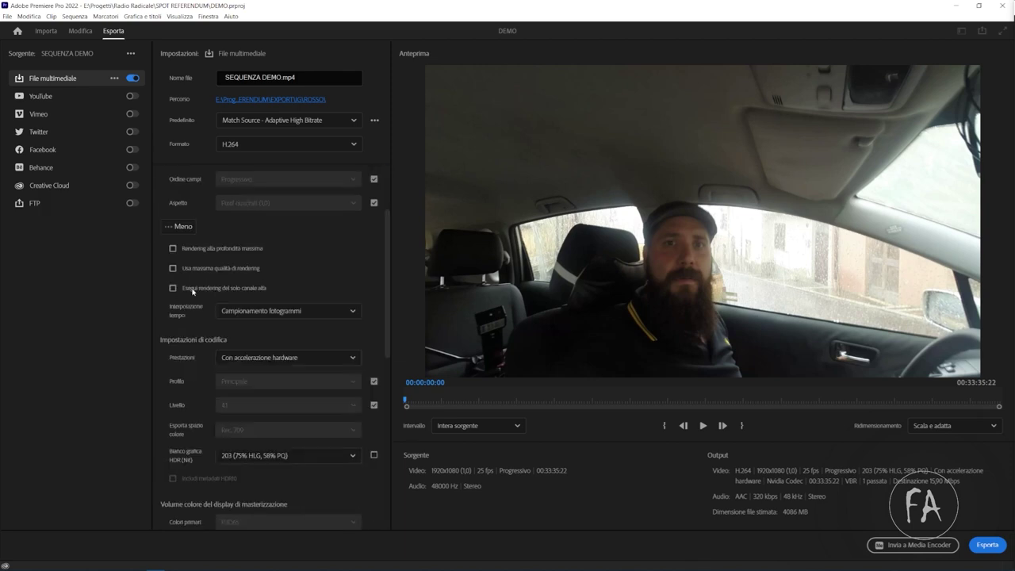
pyautogui.scroll(-5, 193, 291)
pyautogui.scroll(-3, 193, 292)
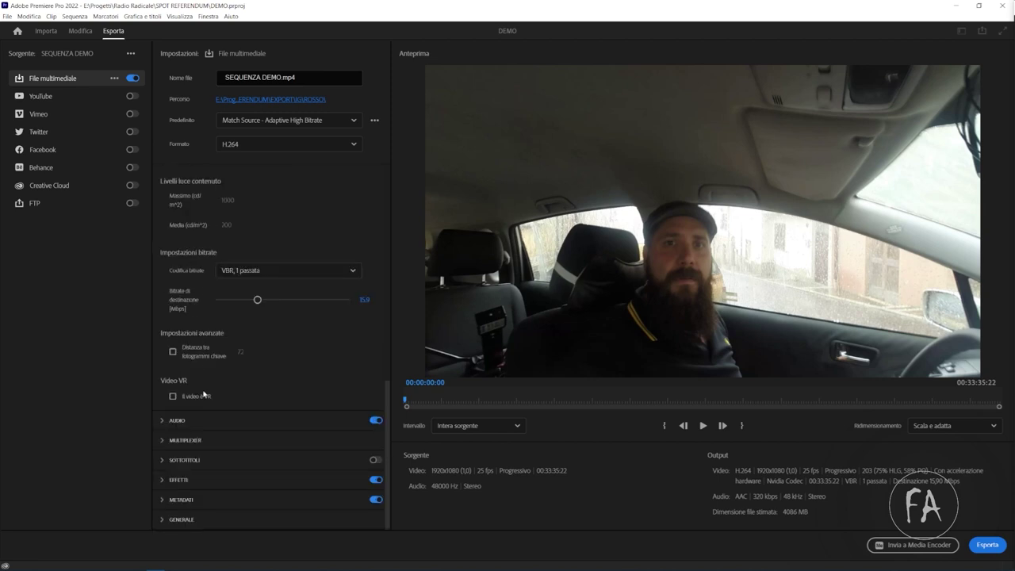
pyautogui.scroll(10, 204, 393)
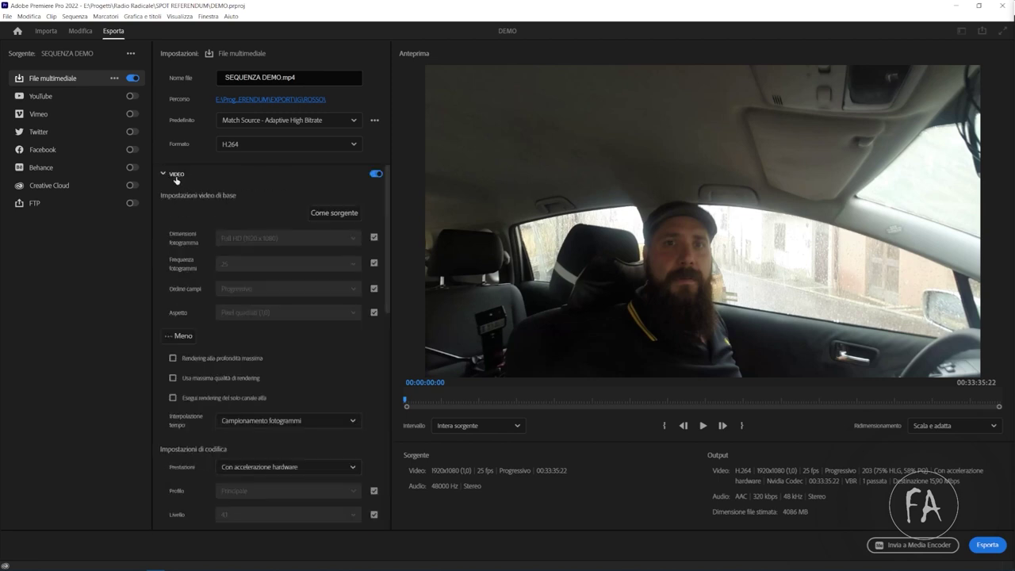
pyautogui.click(176, 179)
pyautogui.click(177, 194)
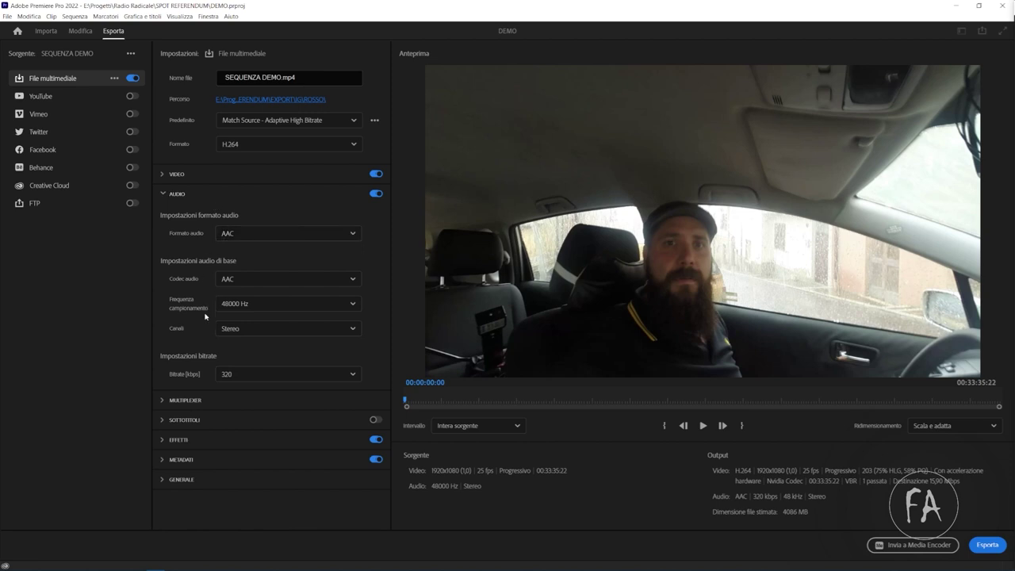
pyautogui.click(181, 195)
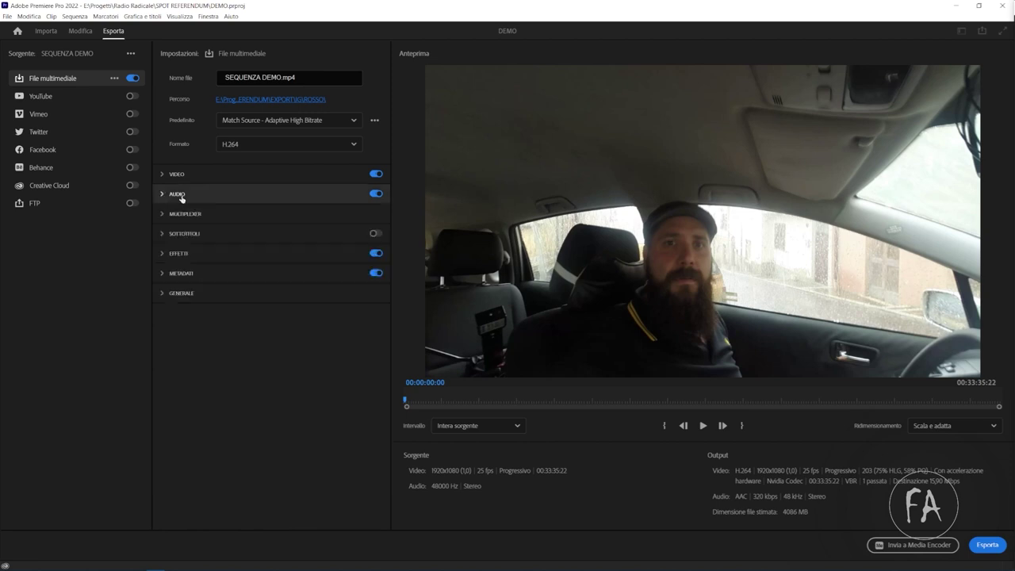
pyautogui.click(232, 231)
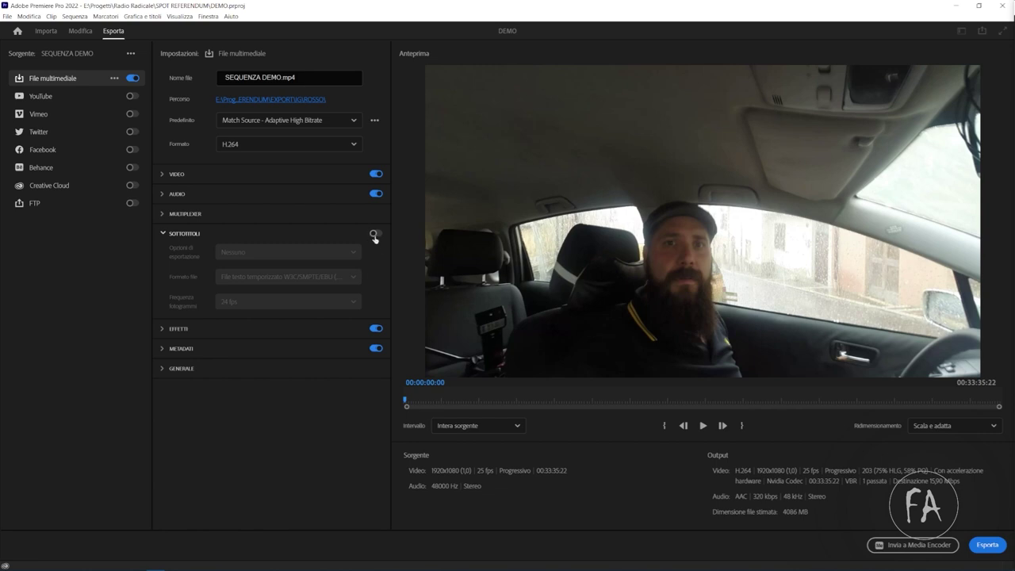
pyautogui.click(189, 235)
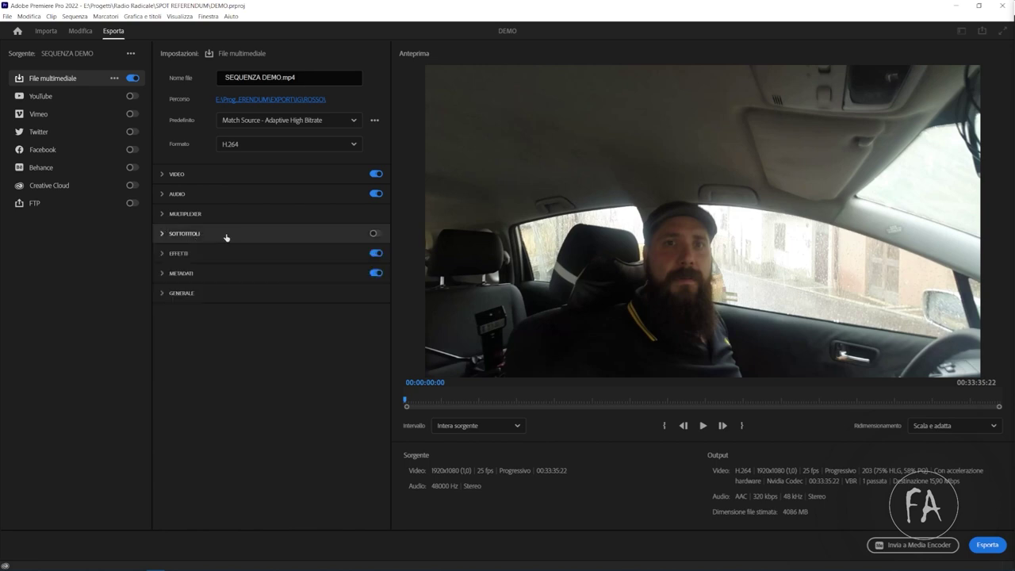
pyautogui.click(248, 295)
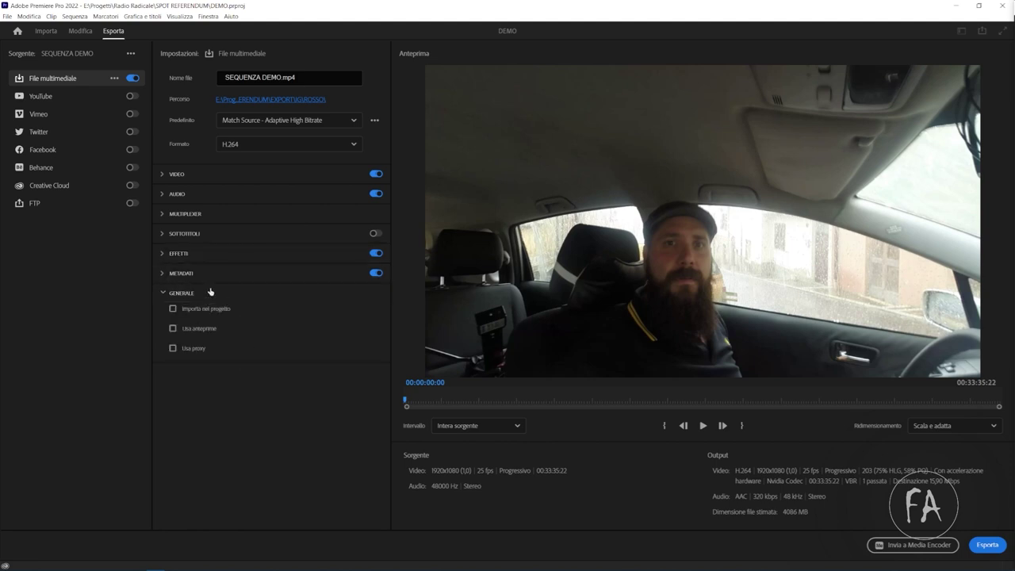
pyautogui.click(218, 292)
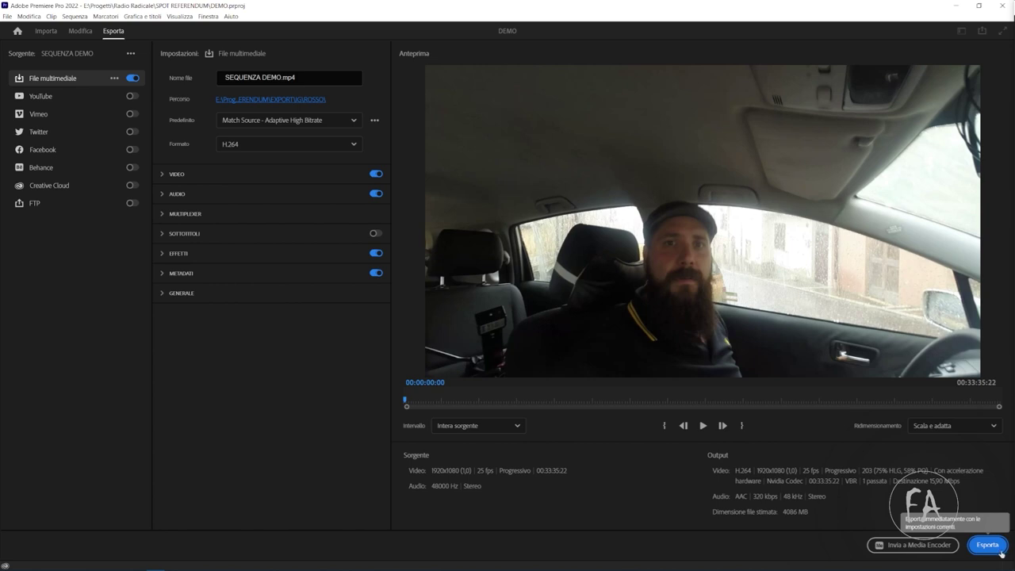
# - Go from the Export page back to the Modifica (Edit) layout
pyautogui.click(80, 31)
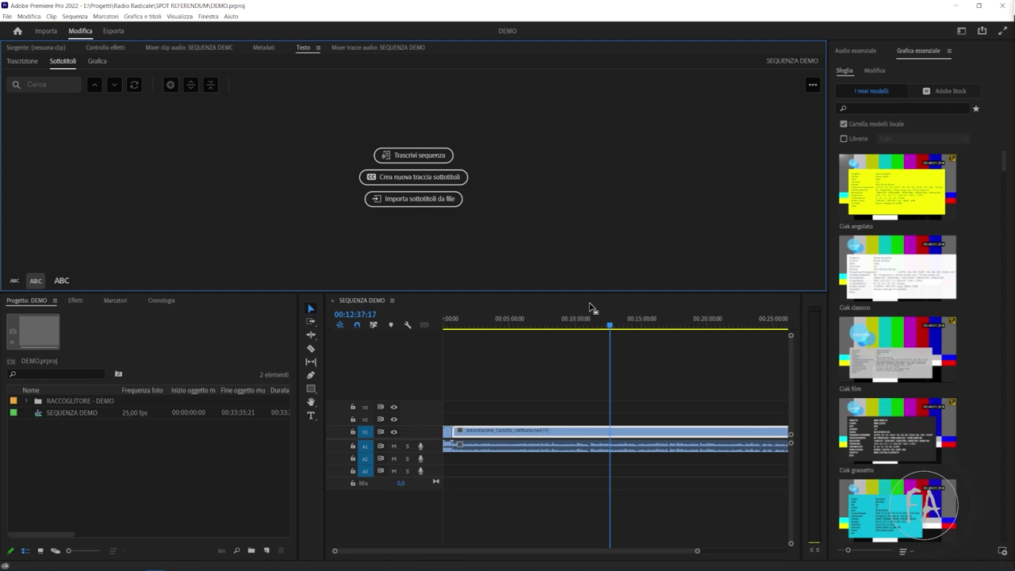